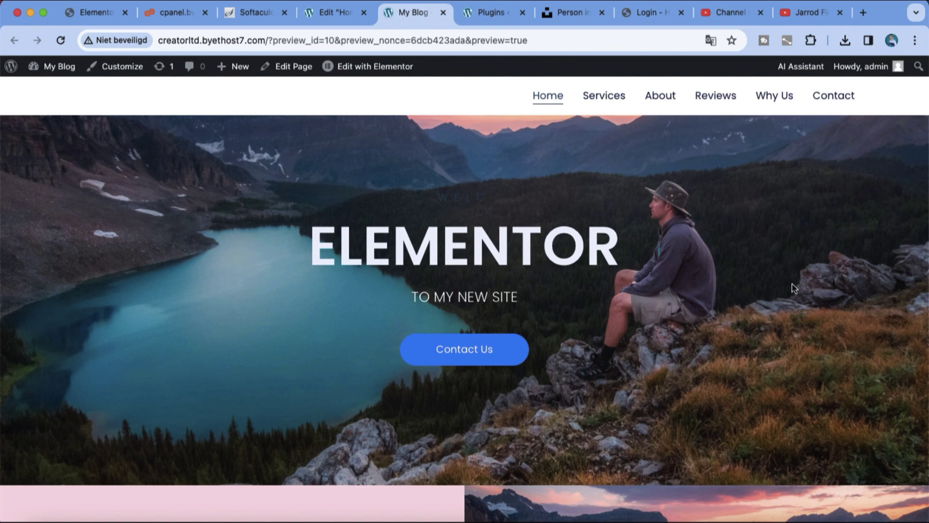
Step: Scroll through the live mountain-lake home page preview and jump to its Services section
scroll(793, 285, up, 1)
scroll(794, 286, down, 2)
scroll(793, 287, down, 3)
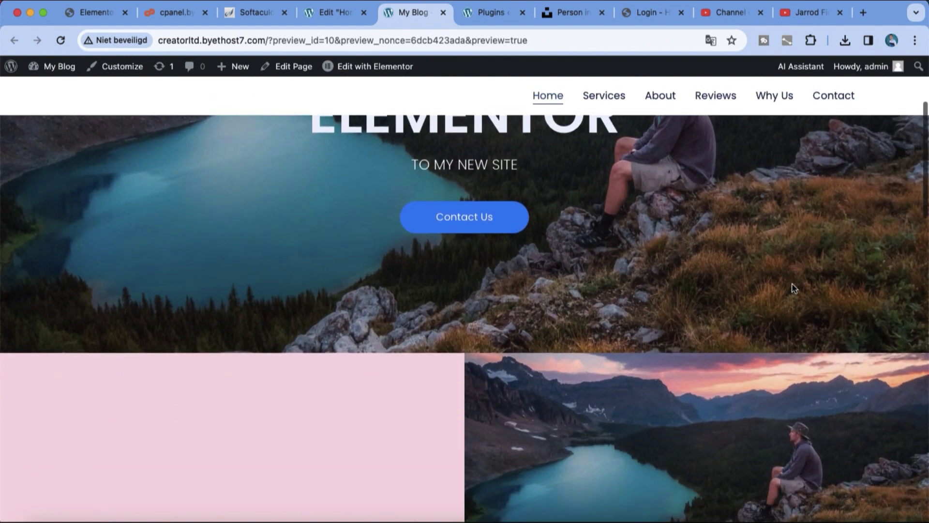
scroll(809, 217, down, 4)
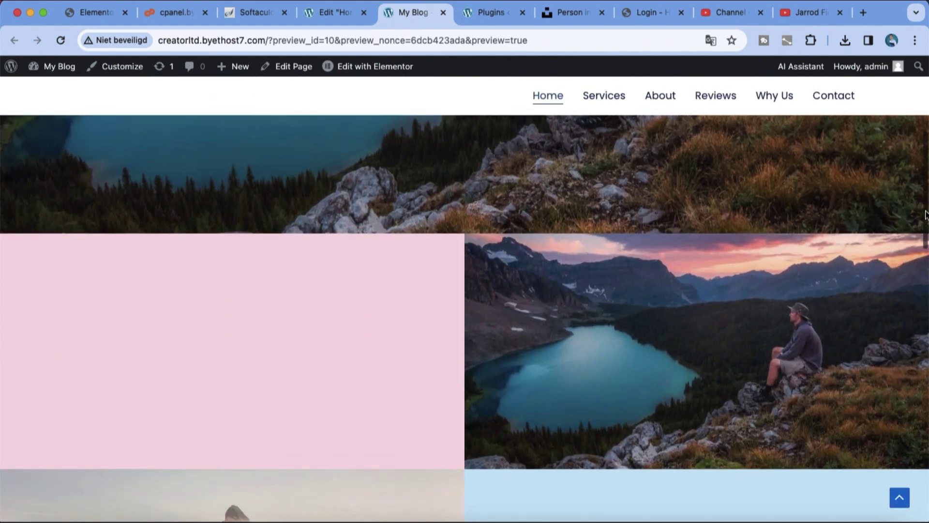
drag(925, 216, 914, 99)
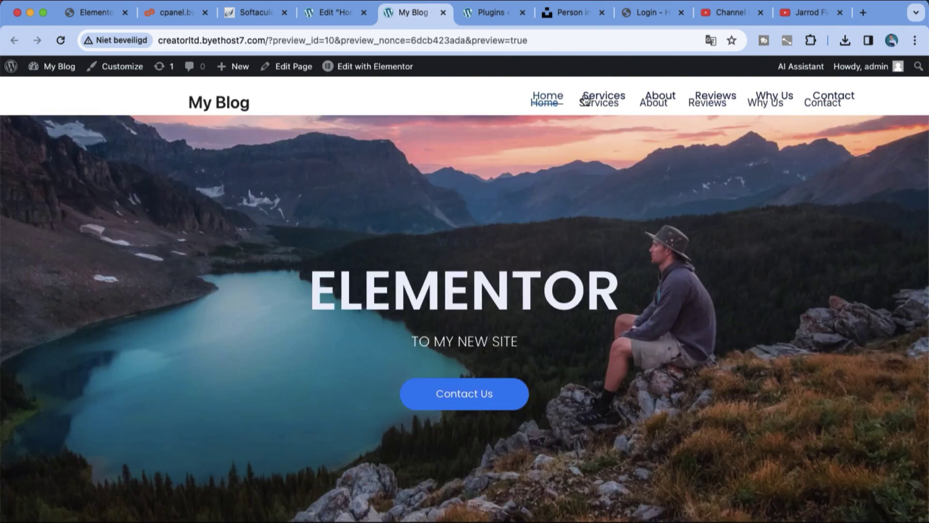
scroll(684, 178, down, 2)
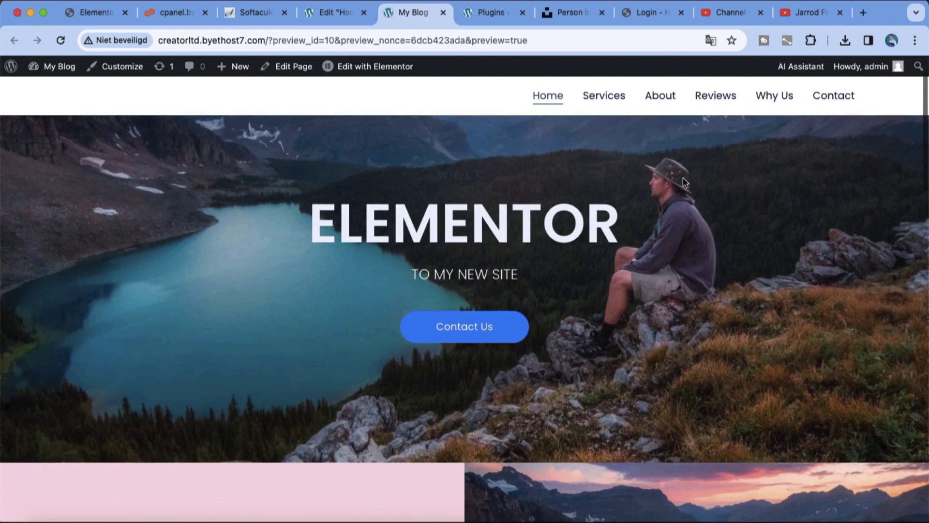
click(621, 97)
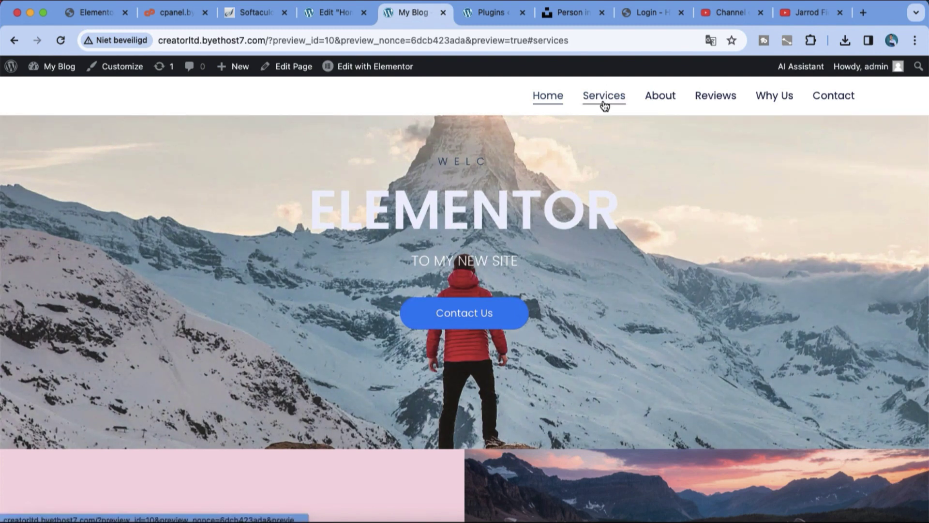
scroll(634, 300, up, 2)
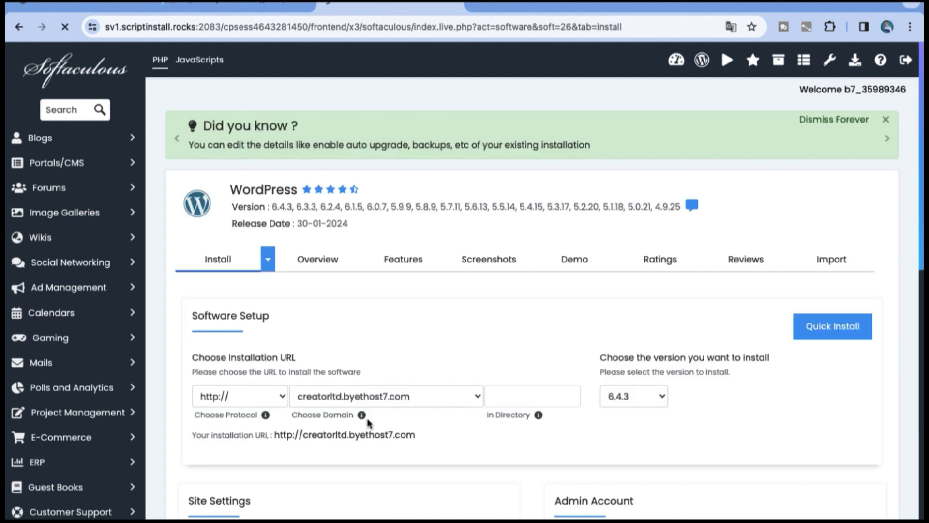
Step: Set the Softaculous installation directory to 'elementor'
click(513, 398)
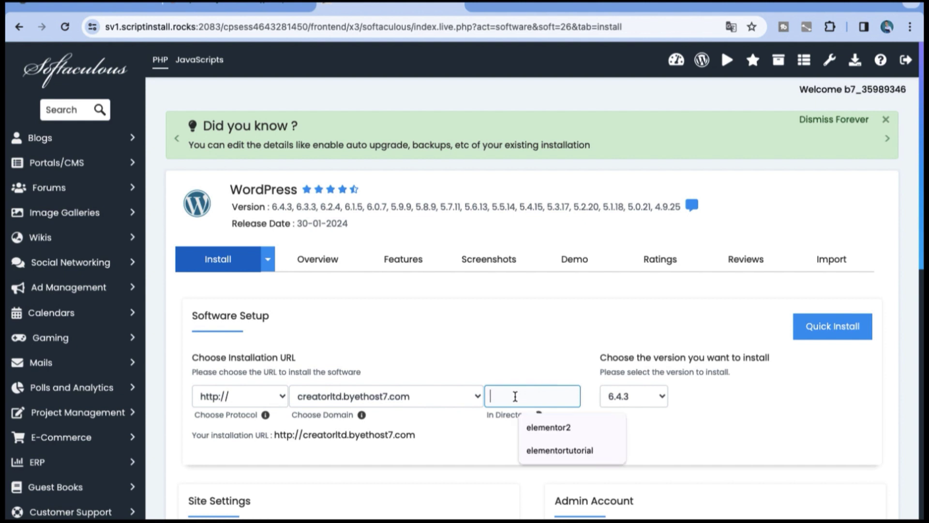
text(eleemt)
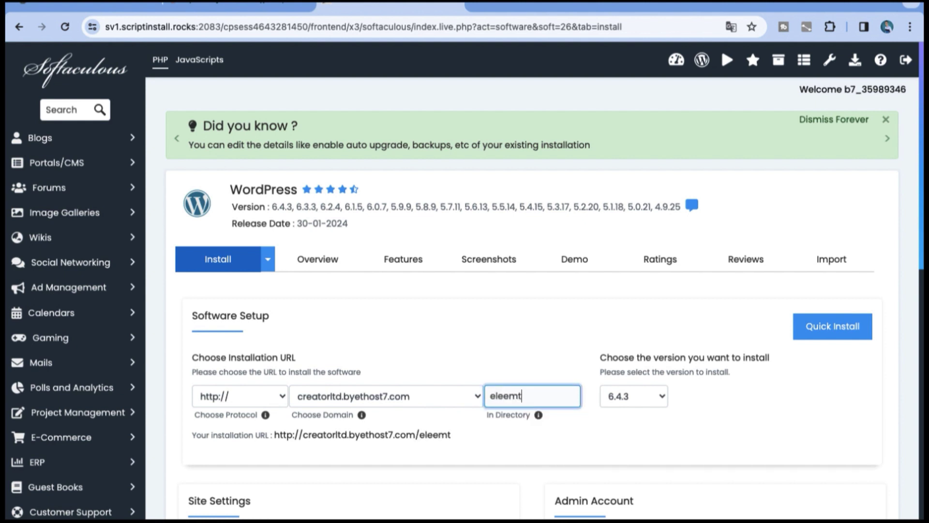
key(BackSpace)
key(BackSpace)
key(BackSpace)
text(mentor)
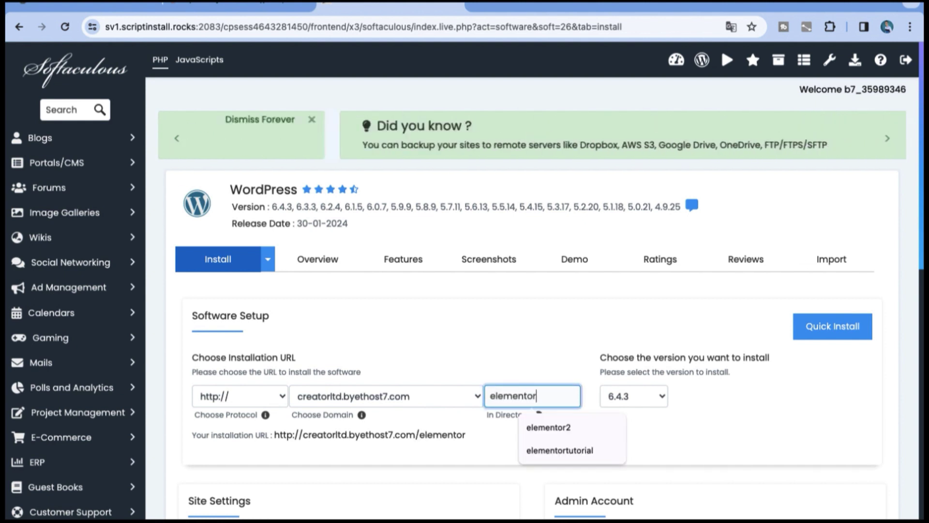
scroll(806, 355, down, 3)
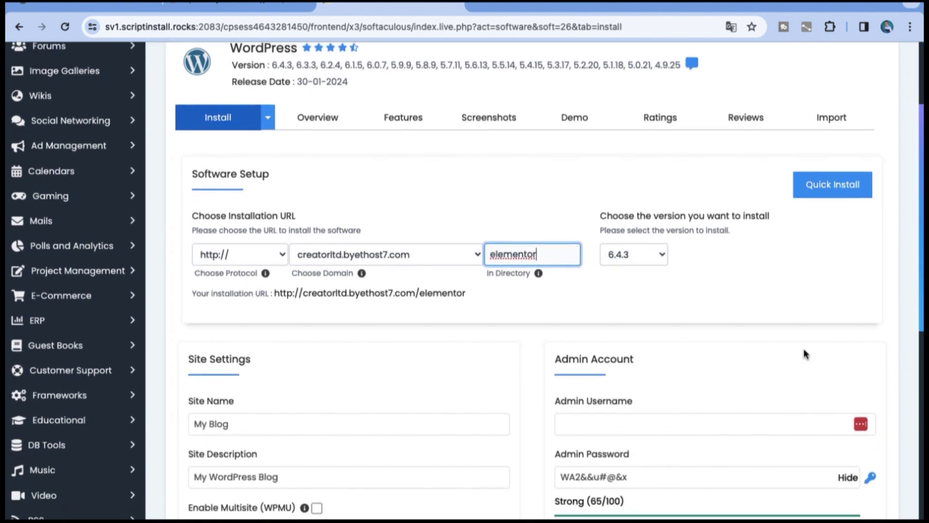
click(639, 460)
click(640, 460)
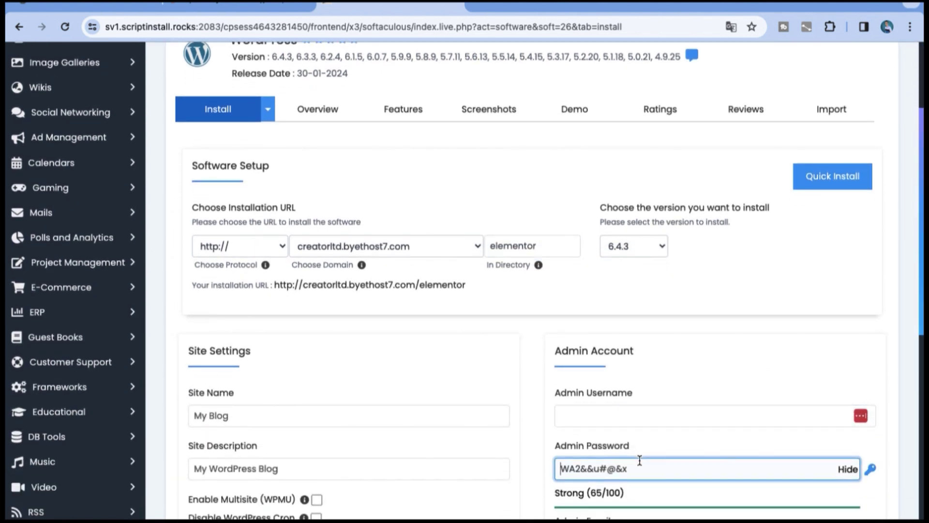
Step: Enter admin username 'Admin', replace 'My Blog' with 'My Elementor Site', and start the install
click(561, 412)
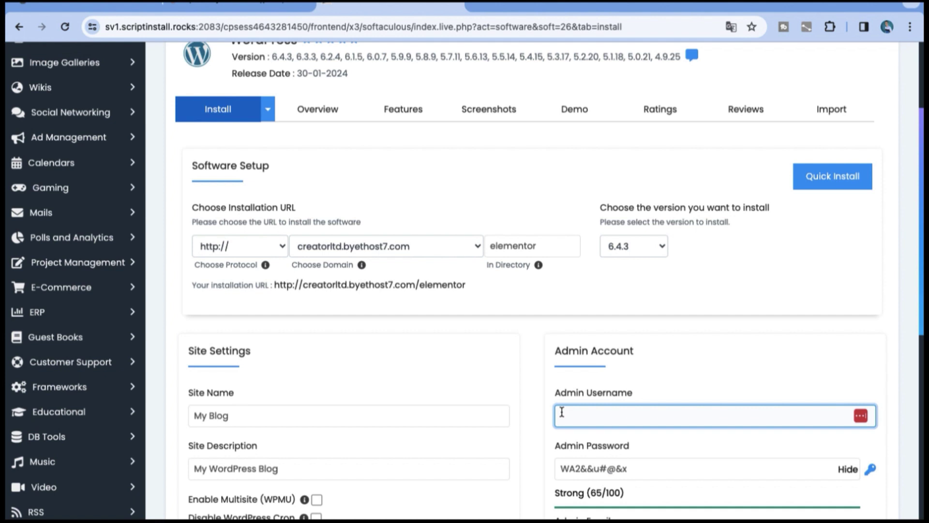
text(Admin)
key(Tab)
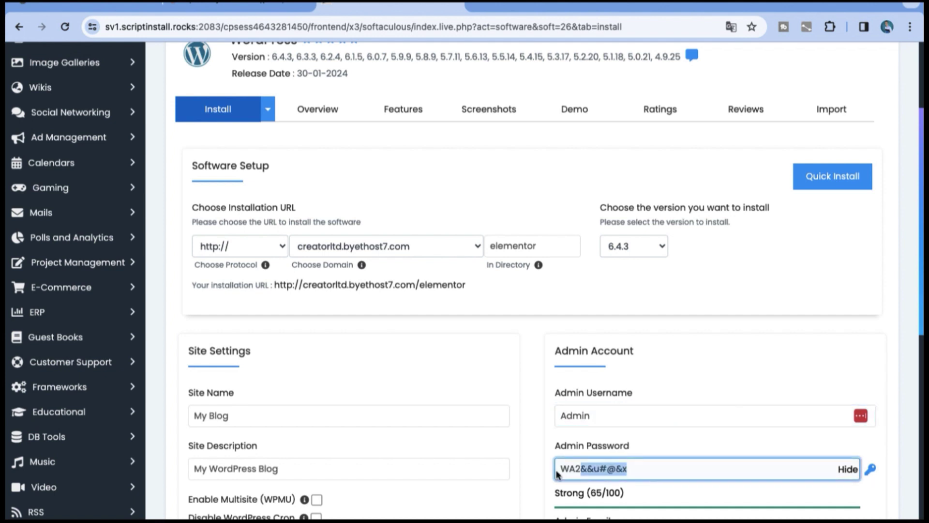
scroll(402, 297, down, 5)
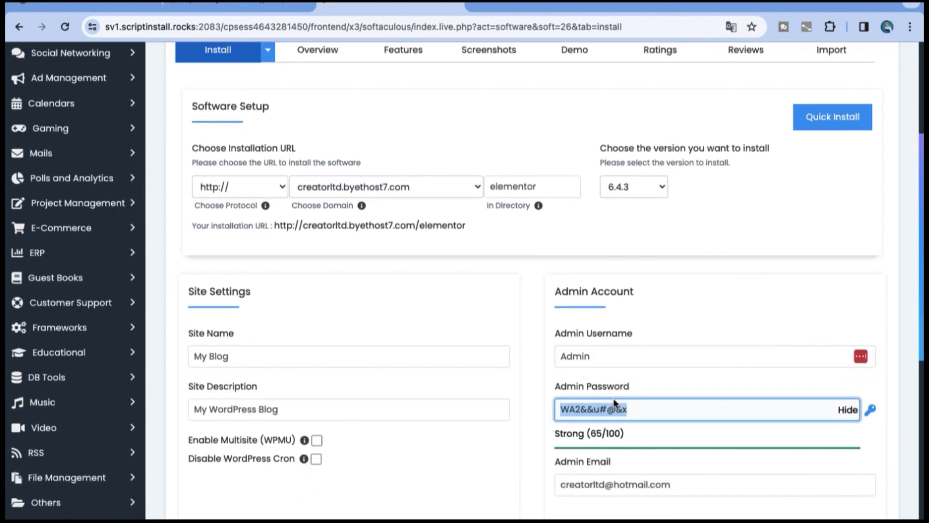
drag(245, 190, 190, 189)
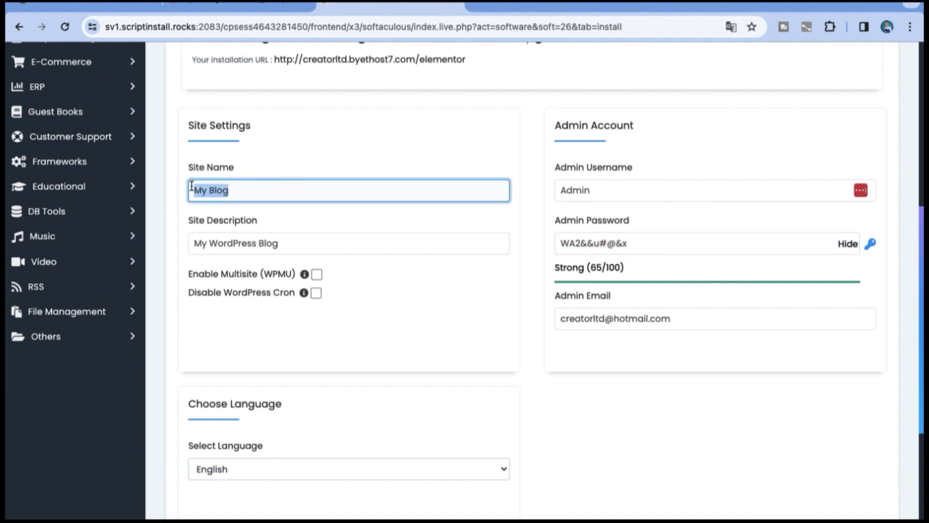
key(BackSpace)
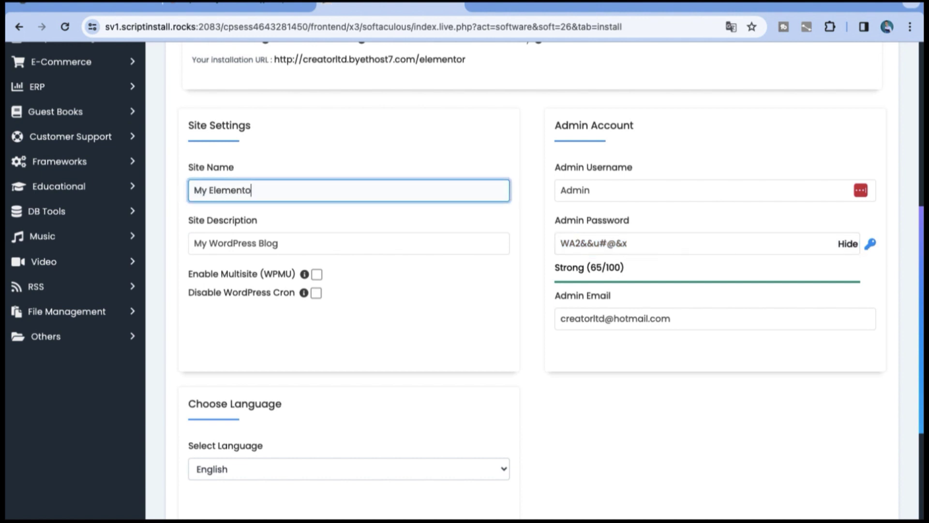
text(My Elementor Site)
scroll(616, 382, down, 6)
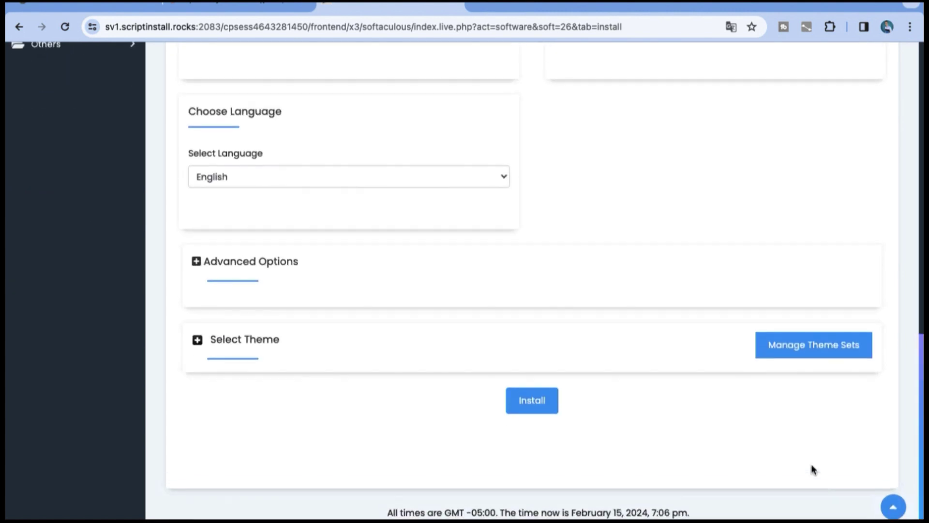
click(547, 410)
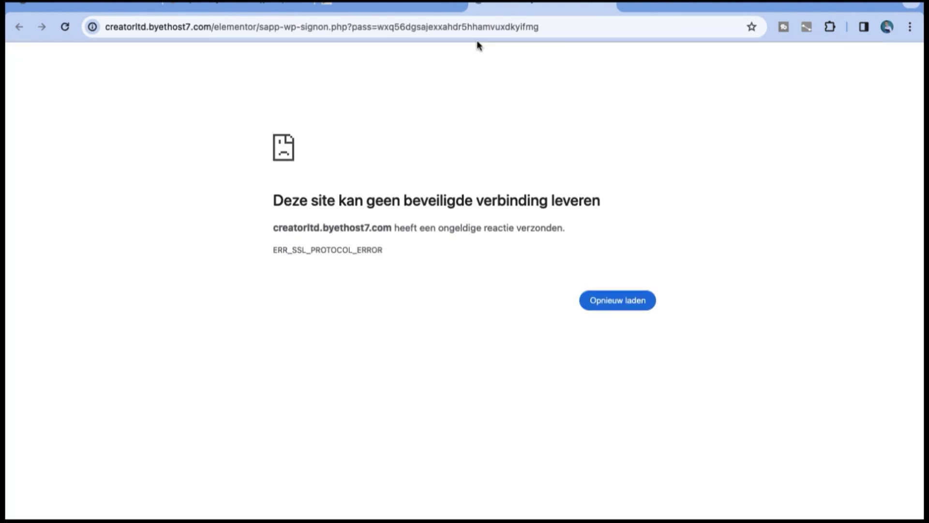
Step: Open the newly installed My Elementor Site from the install-success page and view its home page
click(428, 7)
click(358, 304)
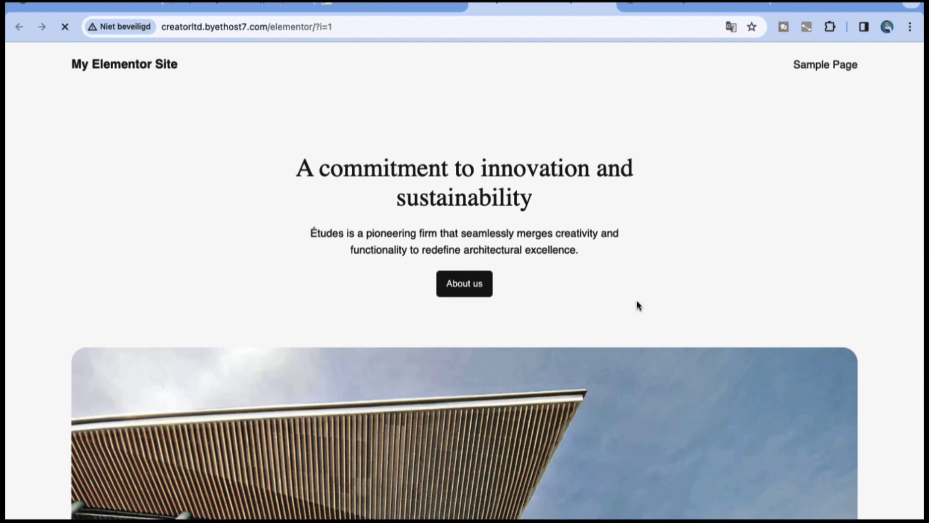
scroll(637, 303, down, 10)
scroll(636, 303, up, 8)
scroll(637, 301, up, 2)
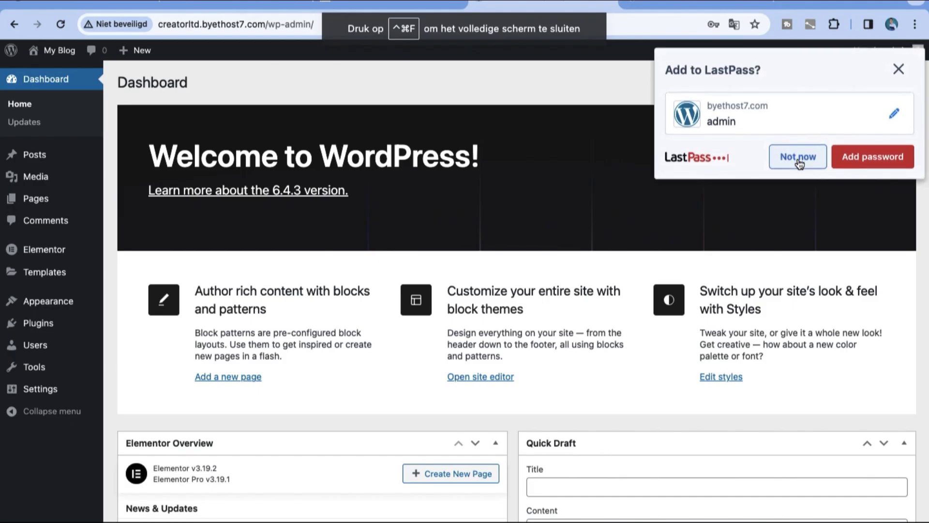
Step: Dismiss the LastPass password prompt and go to Plugins > Add New Plugin
click(797, 157)
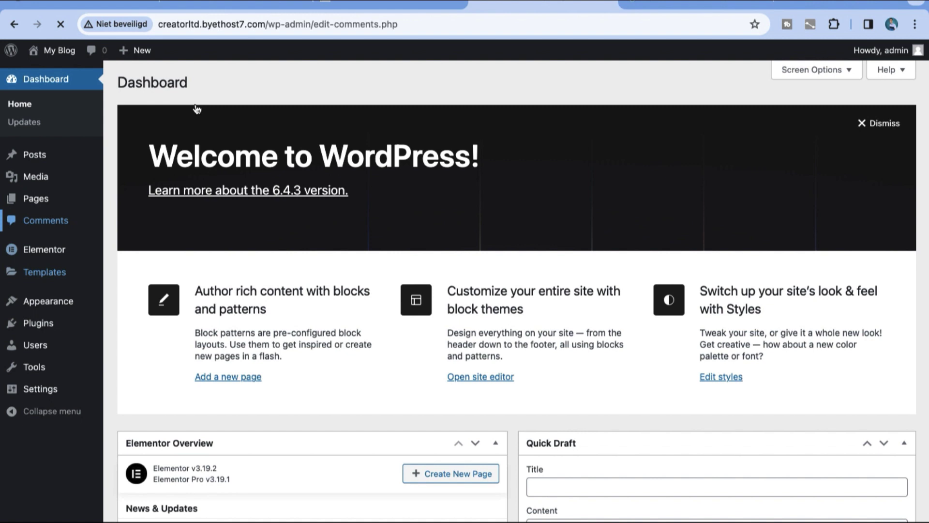
mouse_move(44, 201)
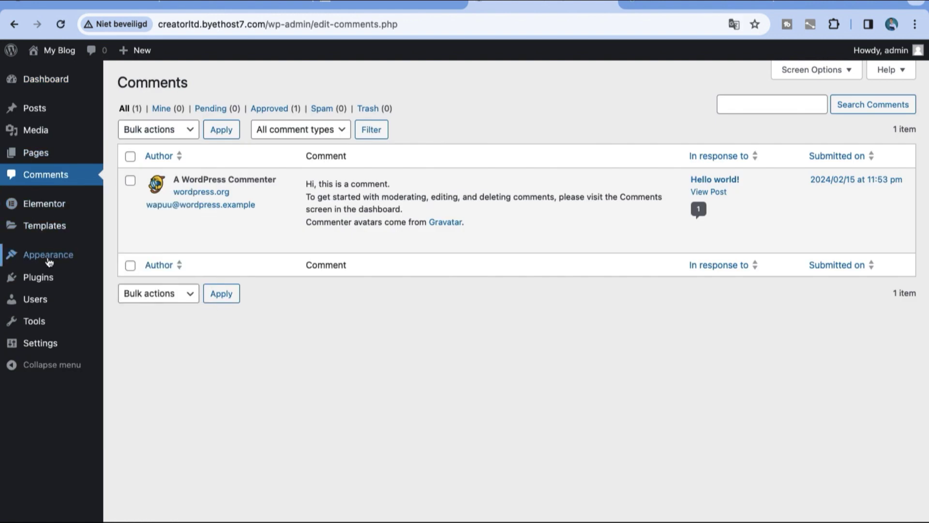
mouse_move(53, 276)
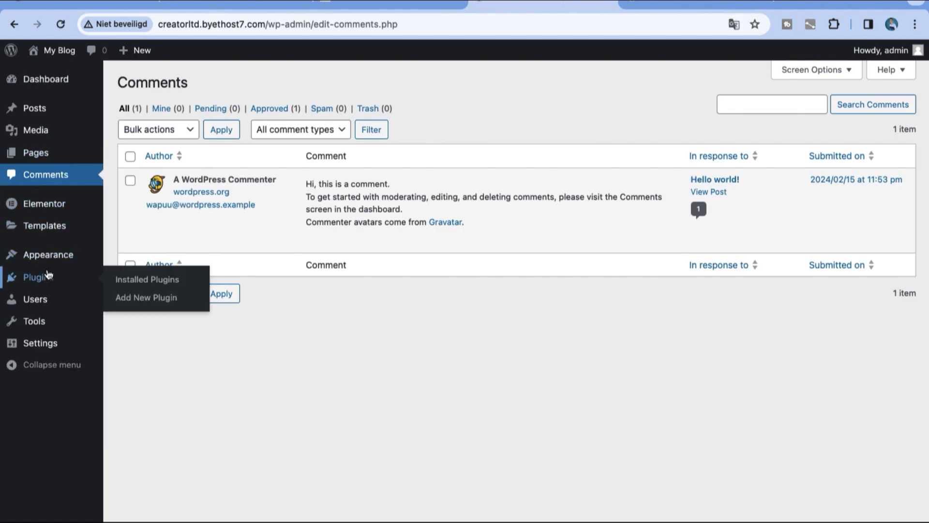
click(117, 297)
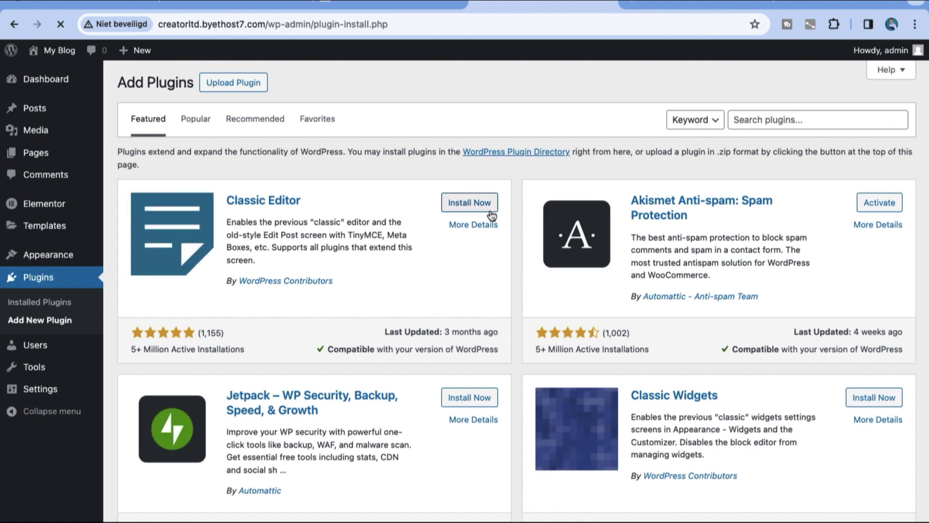
Step: Search the plugin directory for 'elementor' and reveal the Upload Plugin zip panel
click(768, 119)
text(eleemn)
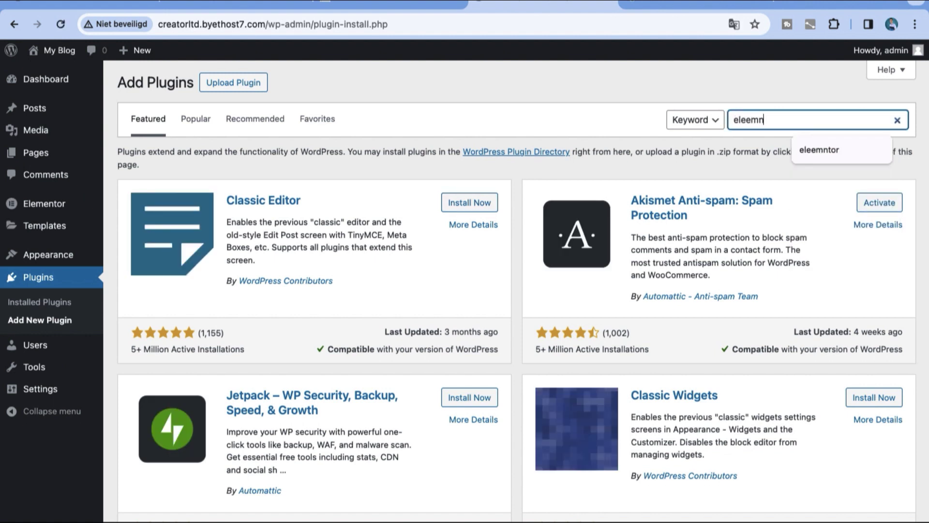
key(BackSpace)
text(mento)
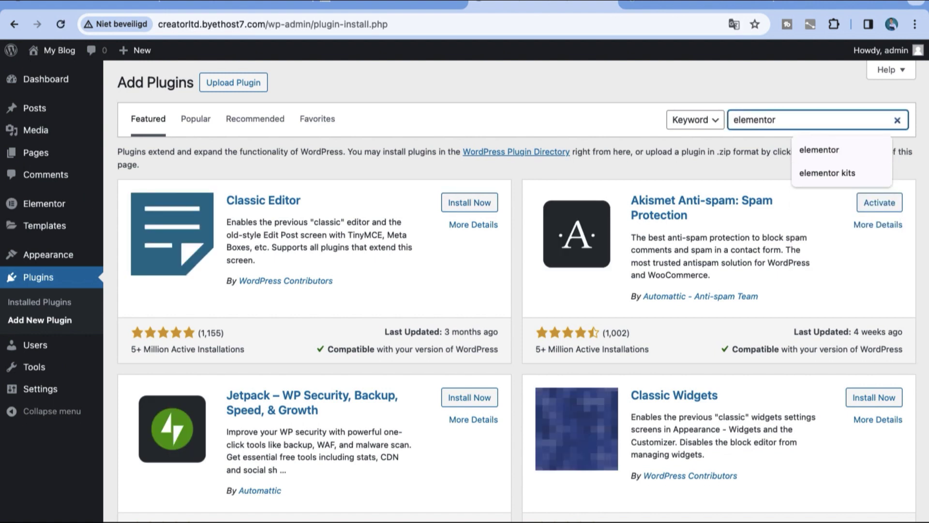
text(r)
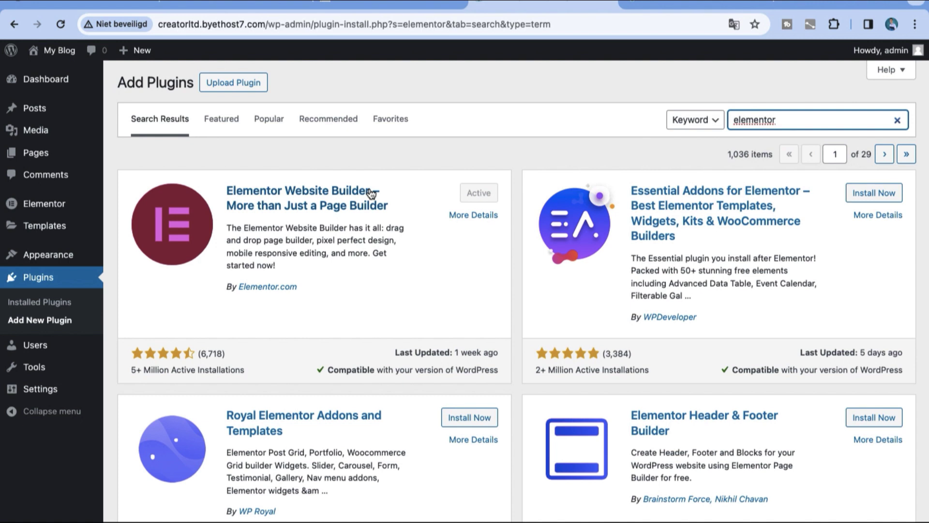
mouse_move(62, 252)
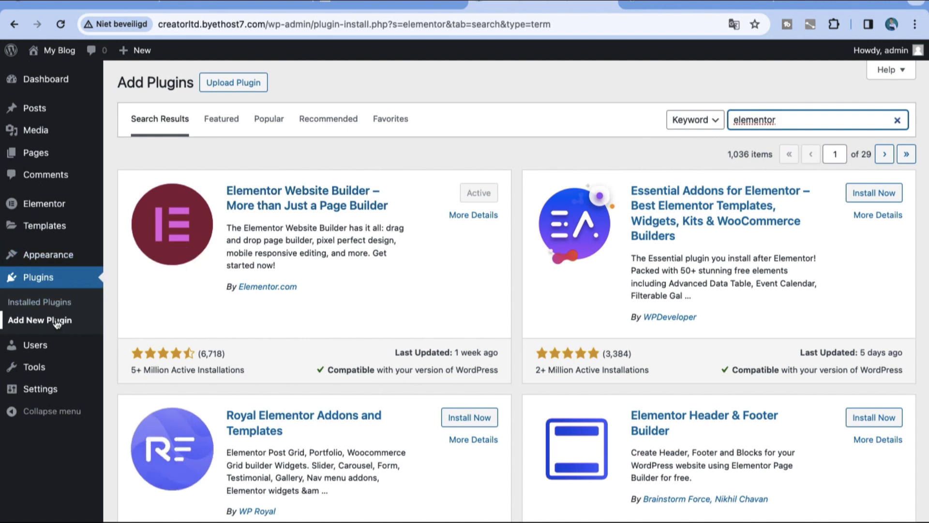
click(234, 86)
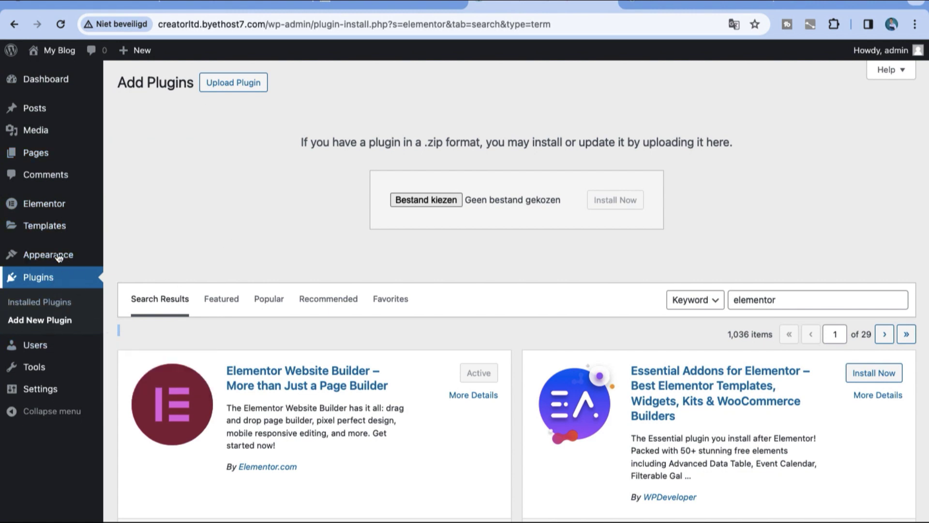
Step: Search themes for 'Astra theme', install and activate Astra, then view the live site
mouse_move(60, 252)
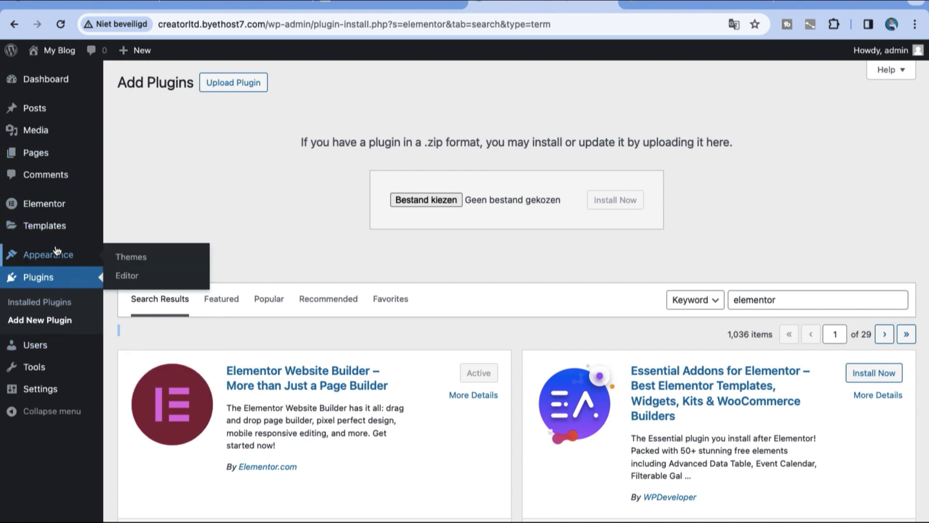
click(123, 264)
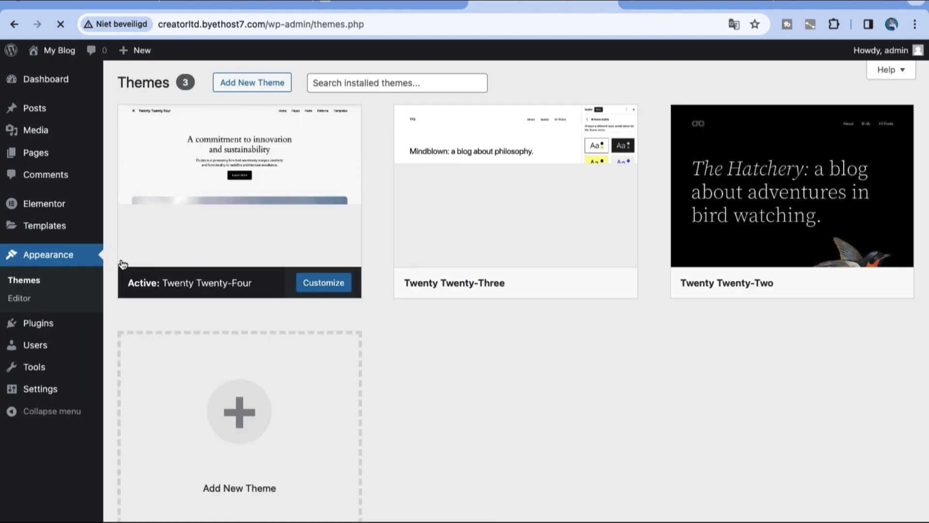
click(237, 87)
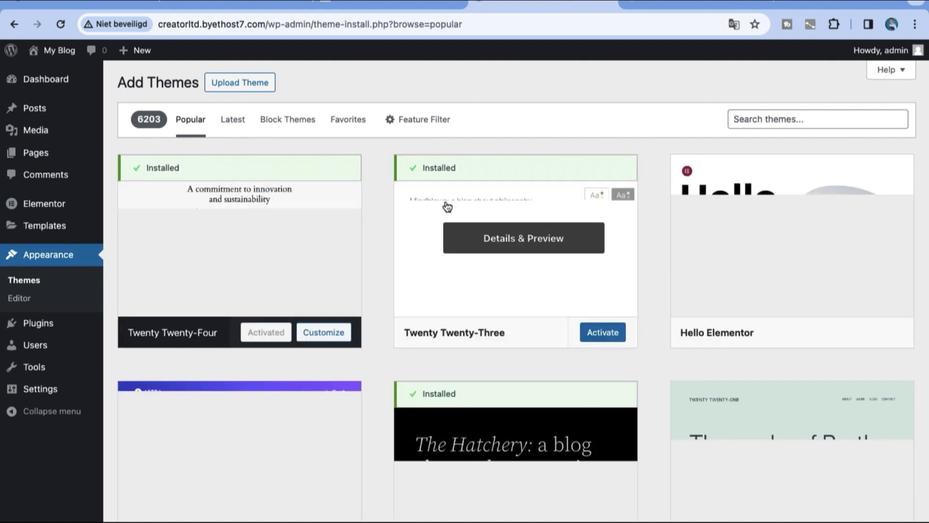
click(736, 121)
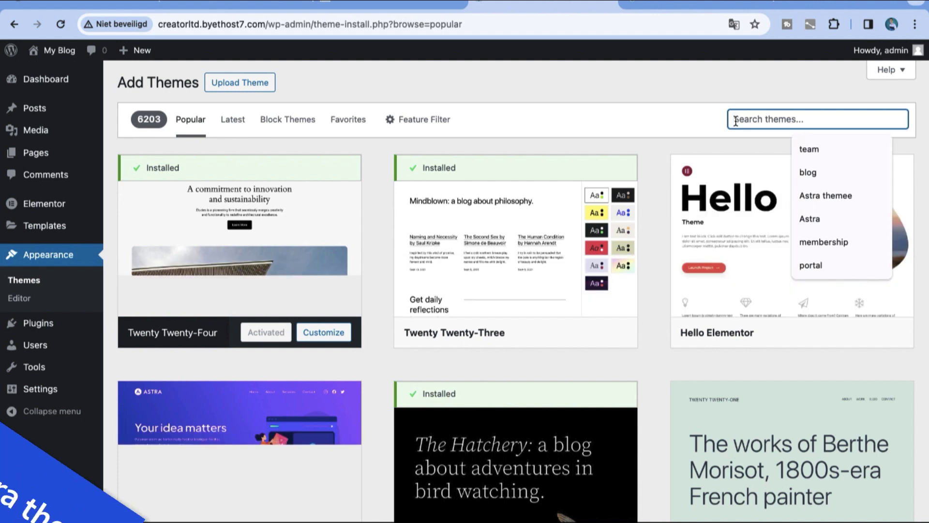
text(A)
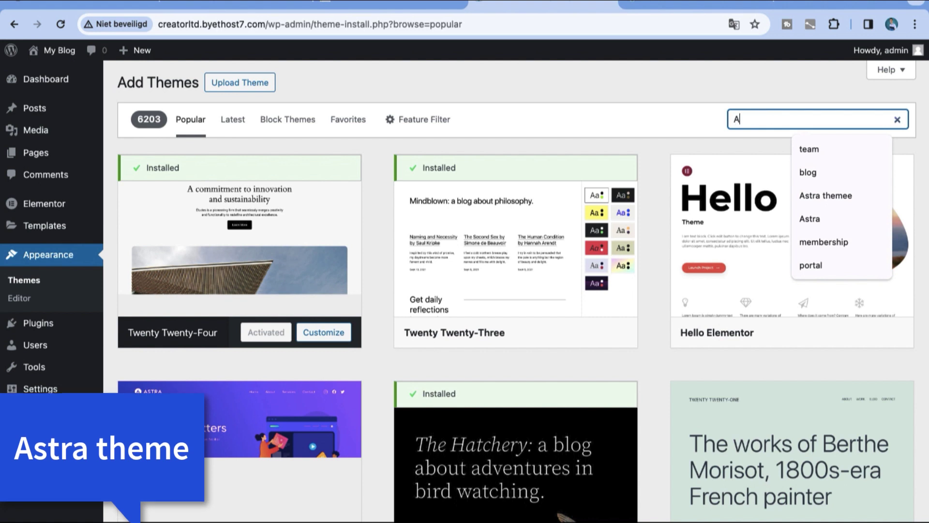
text(stra theme)
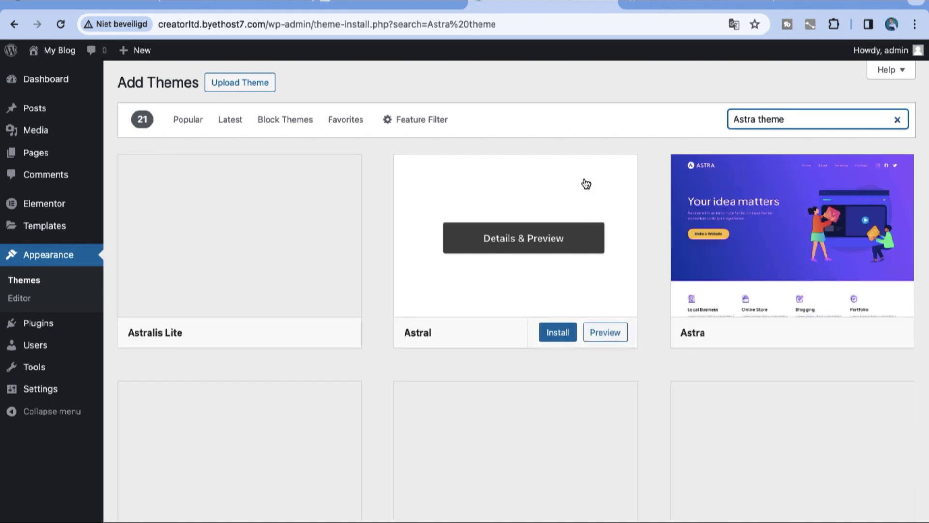
click(828, 333)
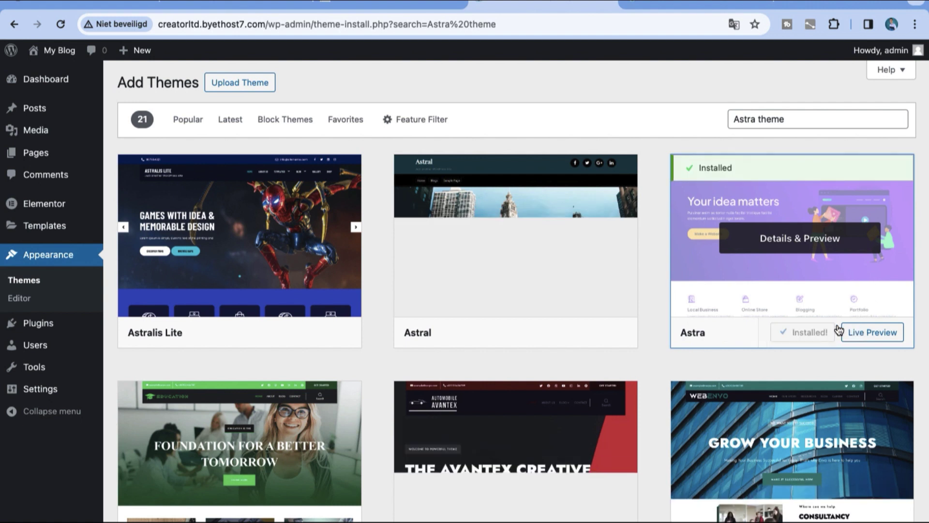
click(812, 332)
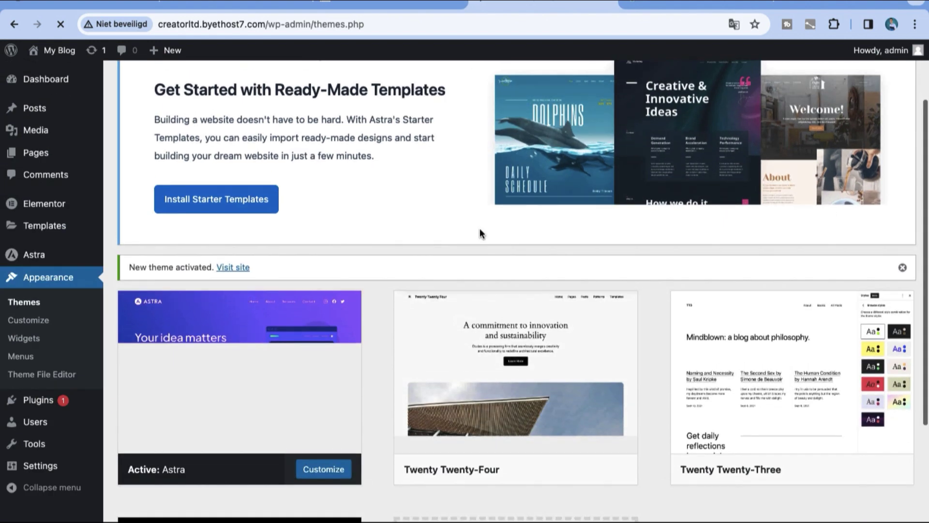
click(226, 268)
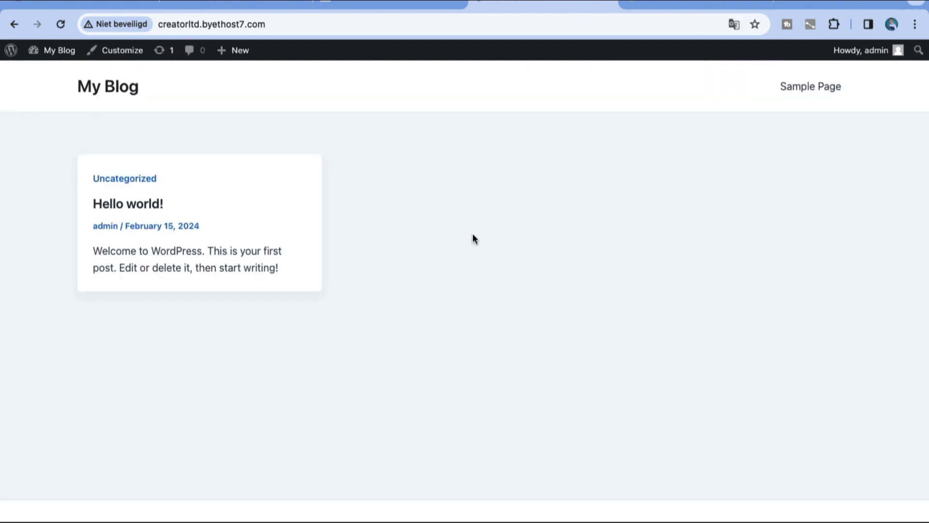
Step: Reach the Visit site option in the admin bar's site menu
mouse_move(76, 61)
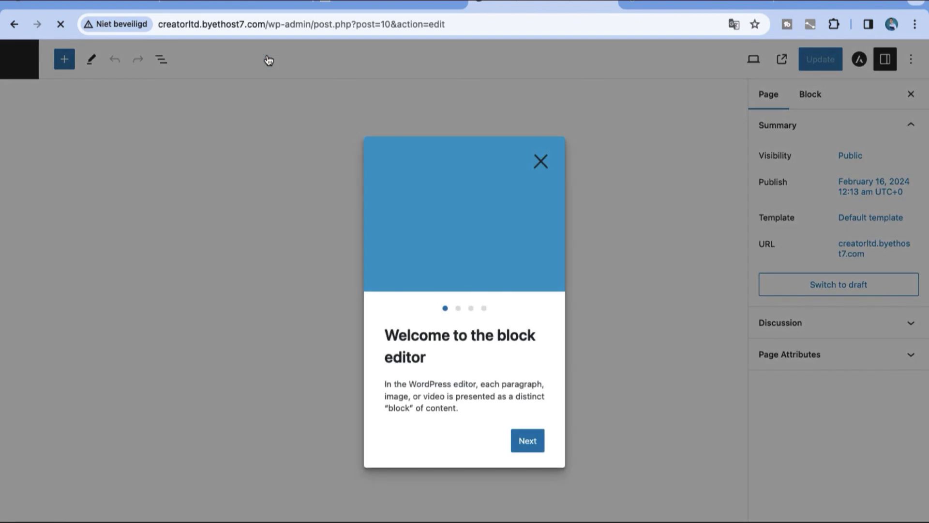
Step: Close the block editor welcome guide, open the home page in Elementor, and dismiss its notifications
click(542, 163)
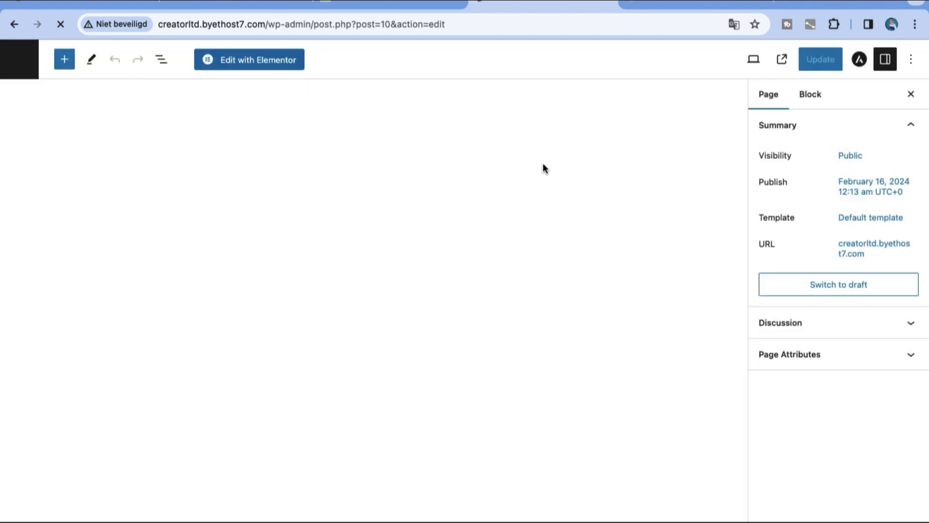
click(273, 60)
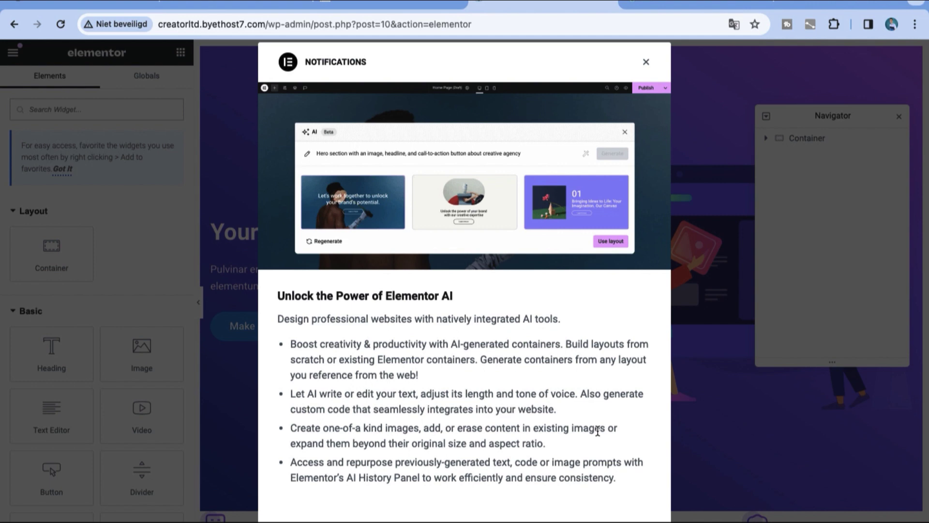
key(Escape)
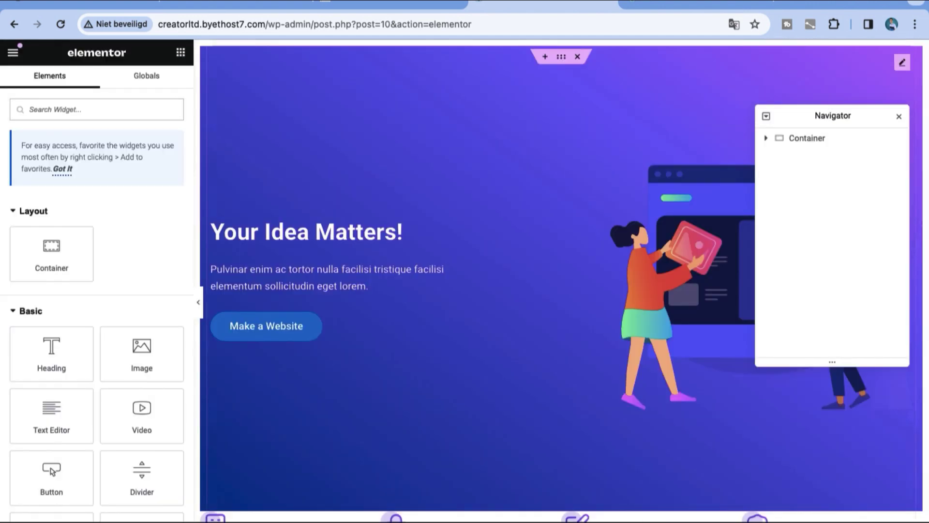
Step: Delete the sample 'Your Idea Matters!' hero container and return to the WordPress dashboard
click(579, 58)
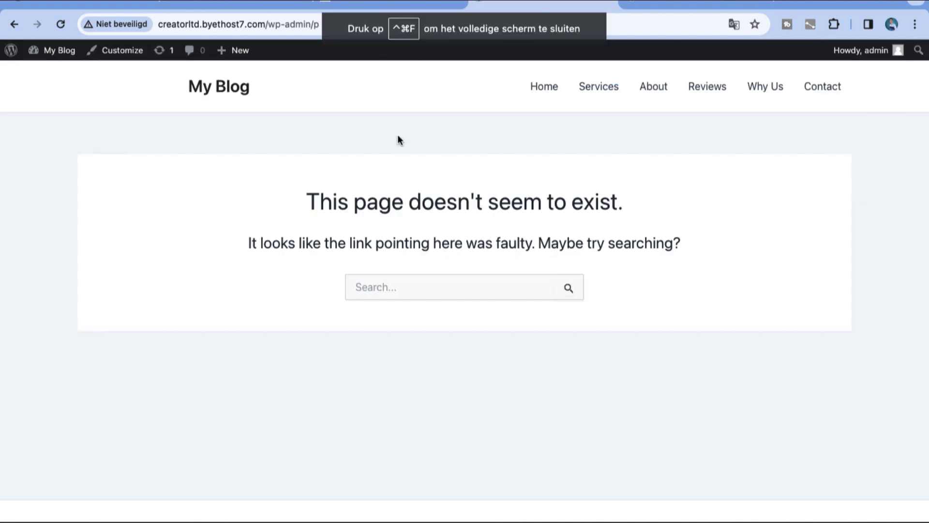
mouse_move(48, 50)
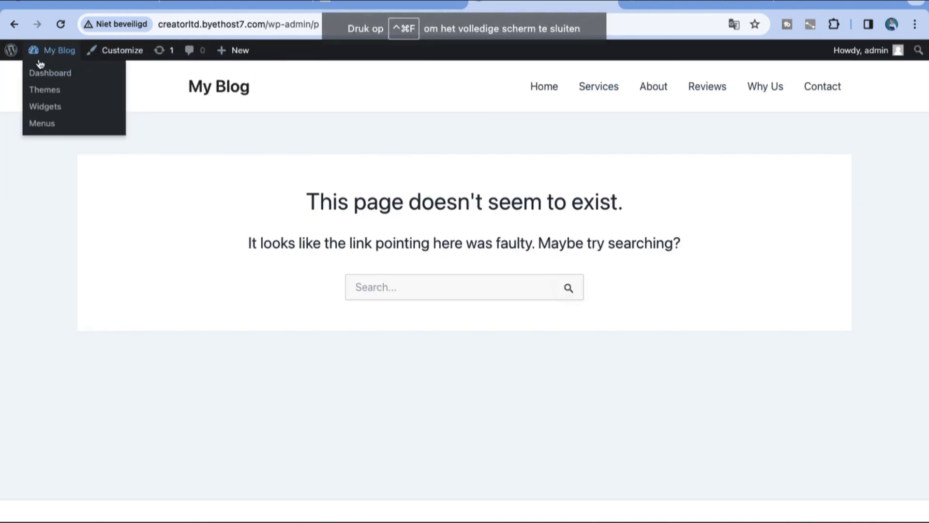
click(43, 74)
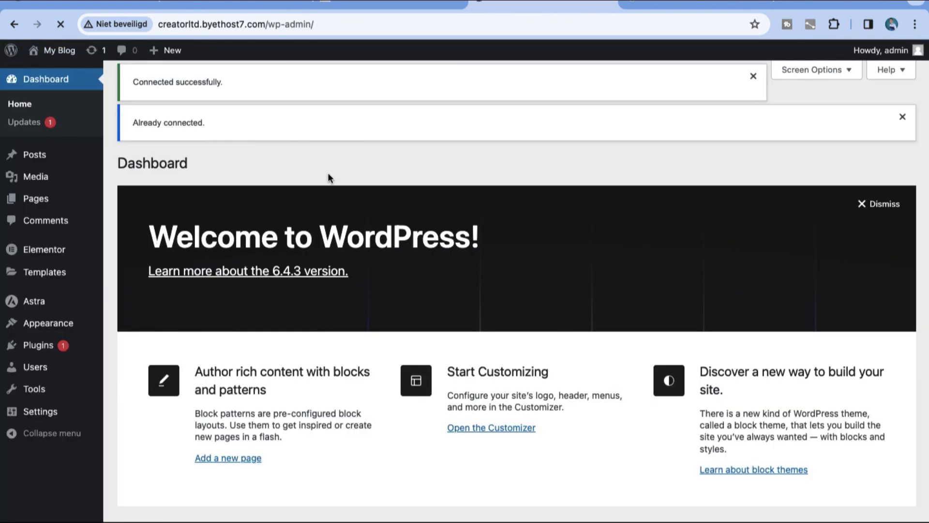
Step: Open Elementor's Kit Library and filter it to the Online Store category's 10 kits
mouse_move(3, 334)
mouse_move(63, 273)
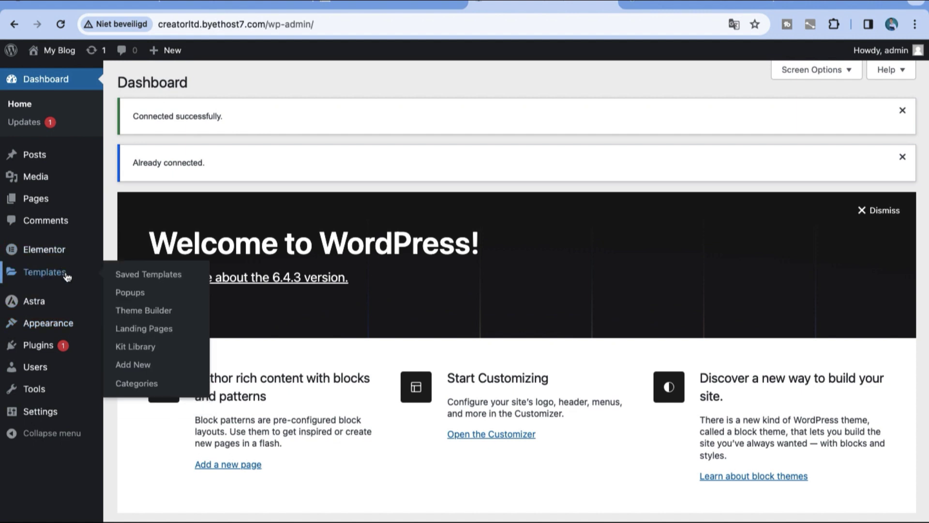
click(139, 347)
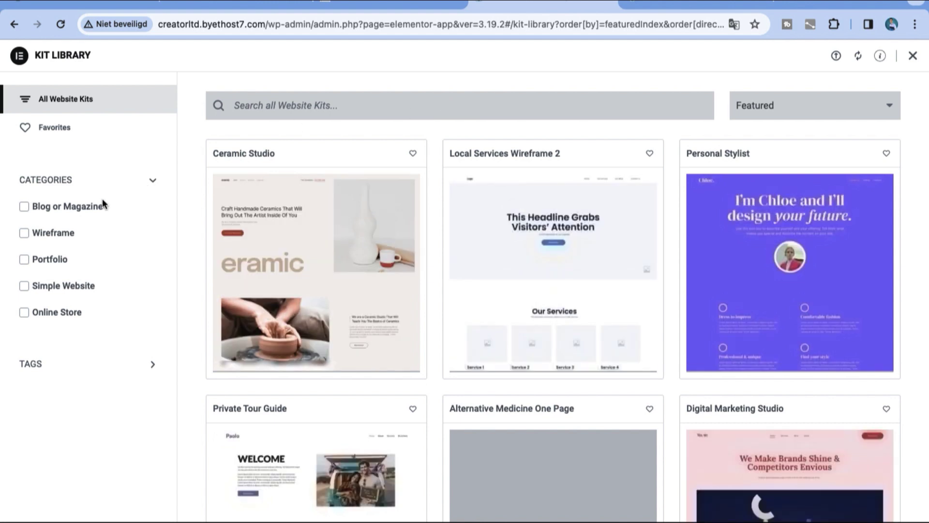
click(24, 207)
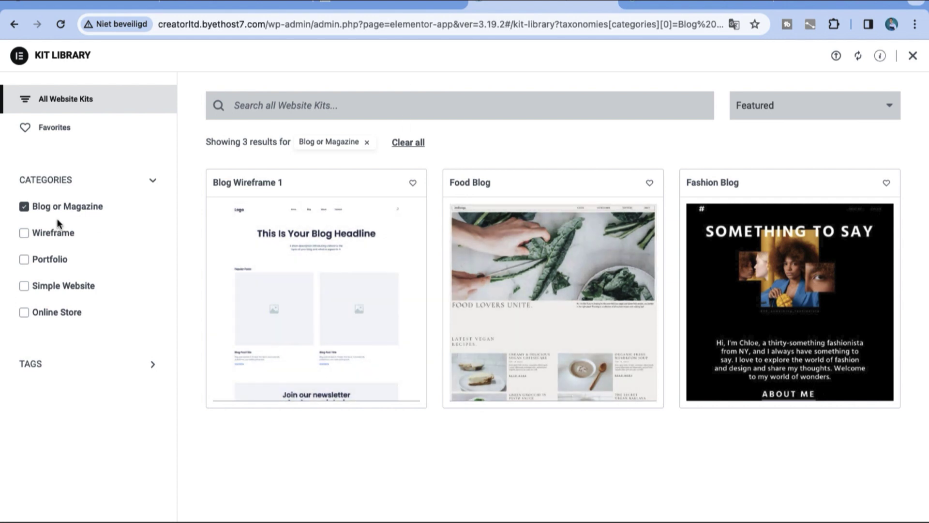
click(24, 207)
click(24, 312)
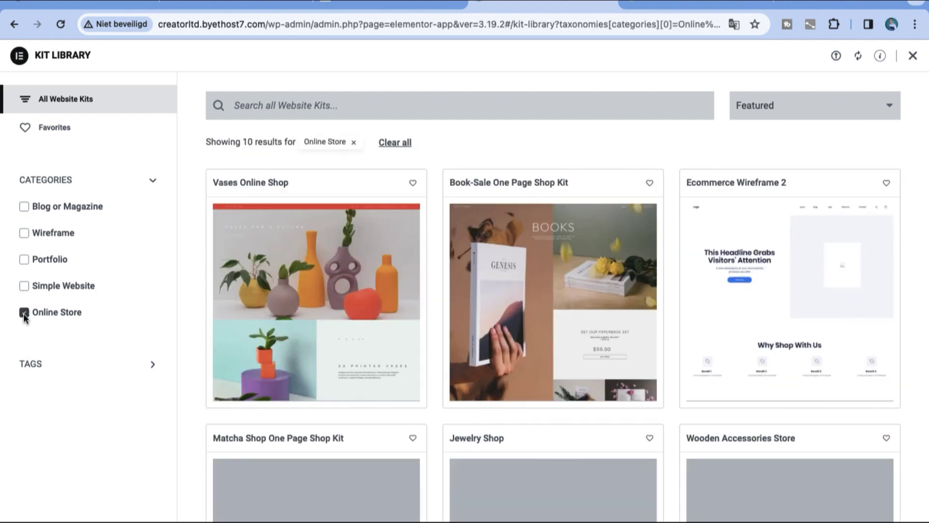
scroll(663, 405, down, 13)
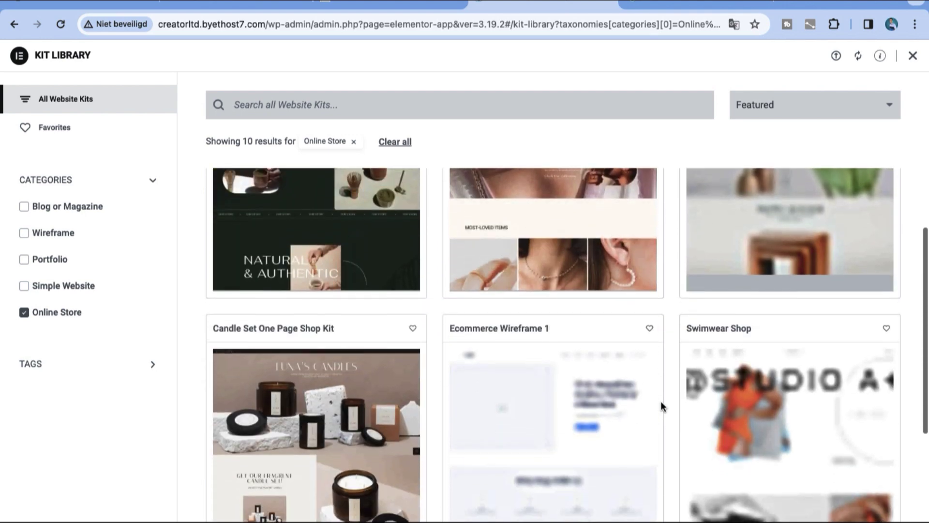
scroll(663, 405, up, 13)
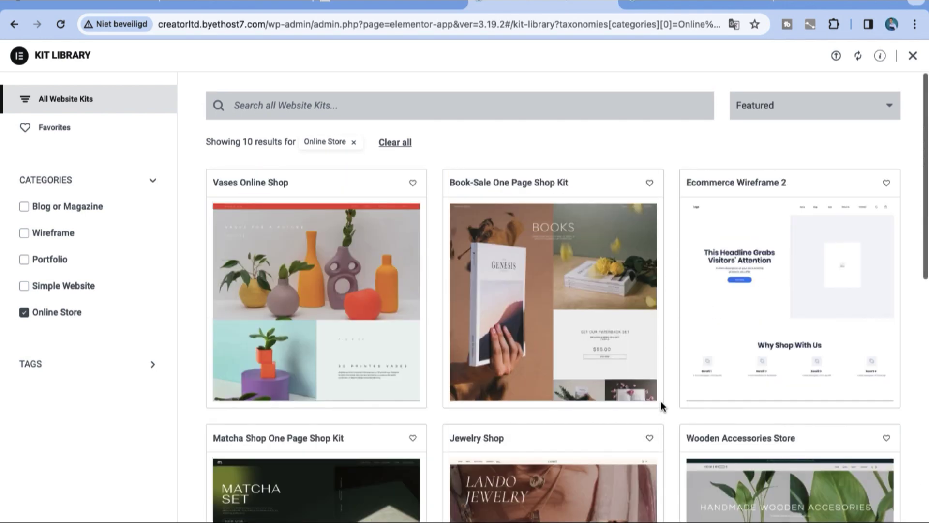
mouse_move(735, 372)
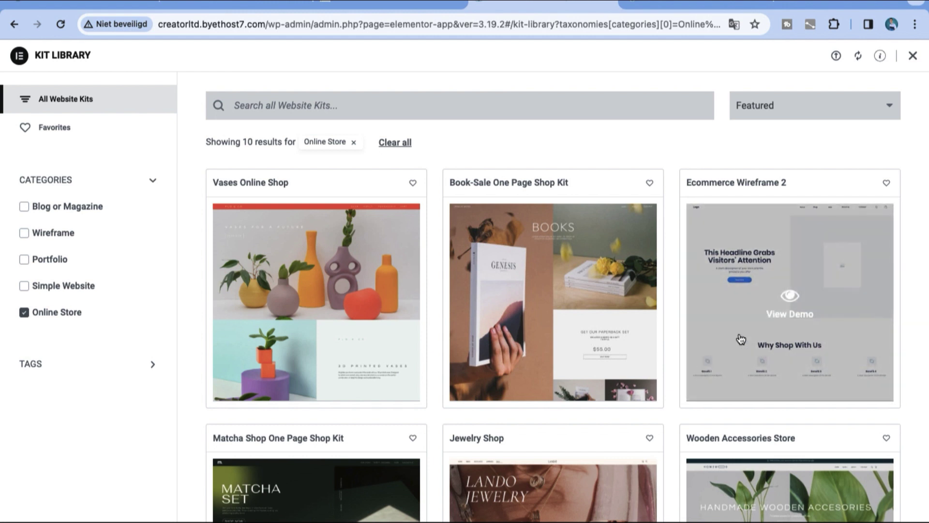
Step: Close the AI layout prompt and browse the Blocks library for the empty container
click(793, 117)
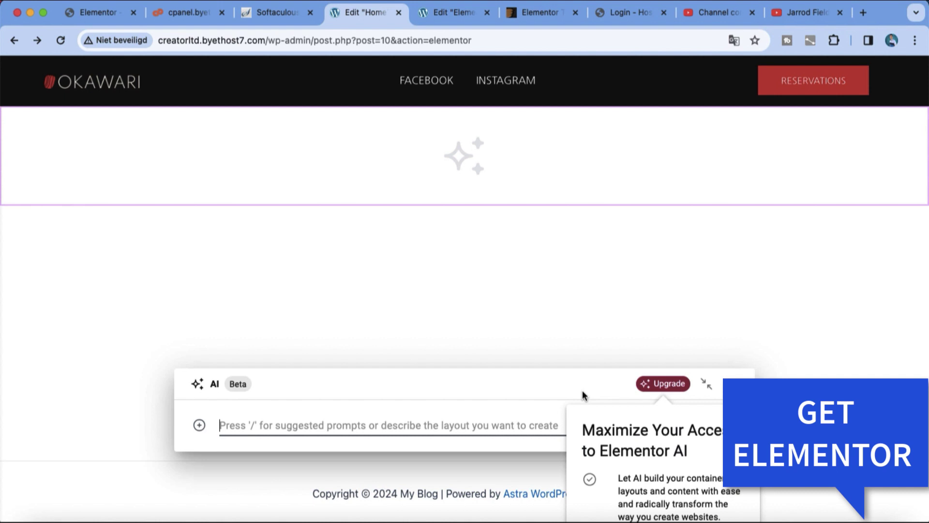
click(706, 384)
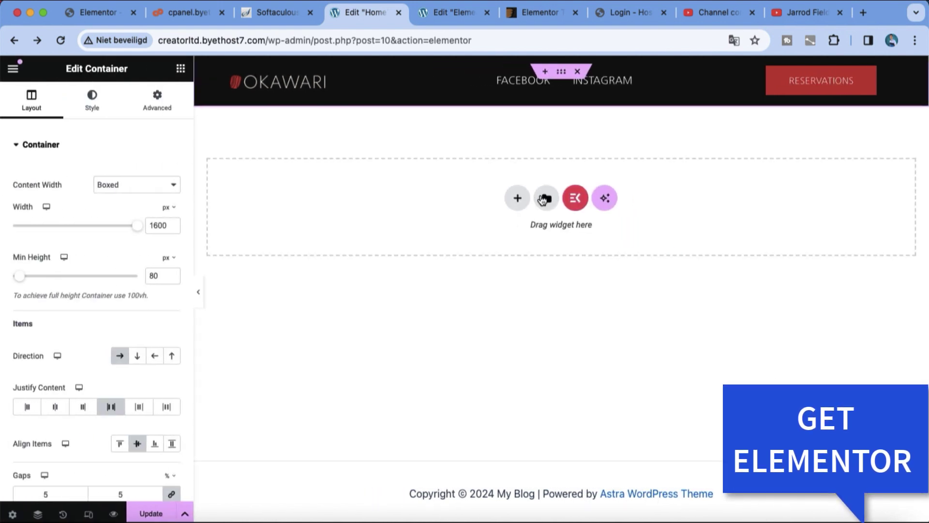
click(548, 202)
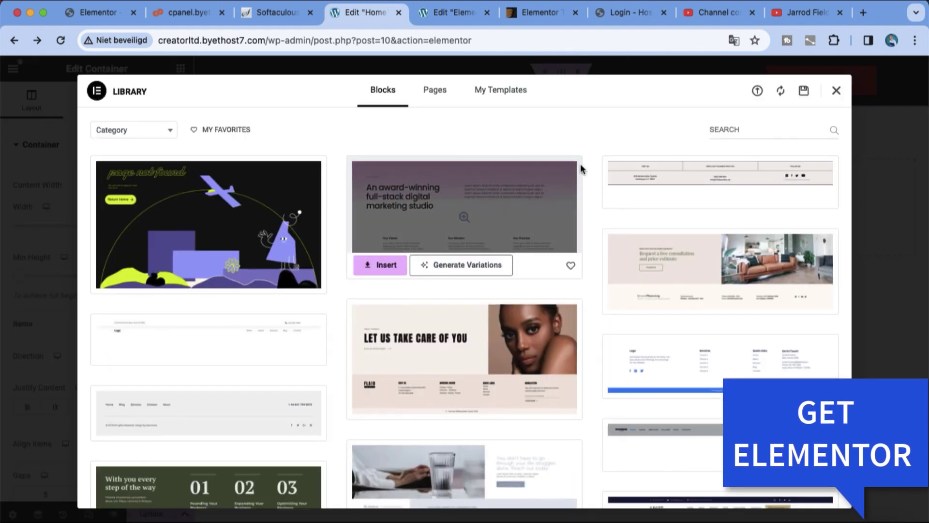
scroll(580, 167, down, 6)
scroll(581, 166, down, 8)
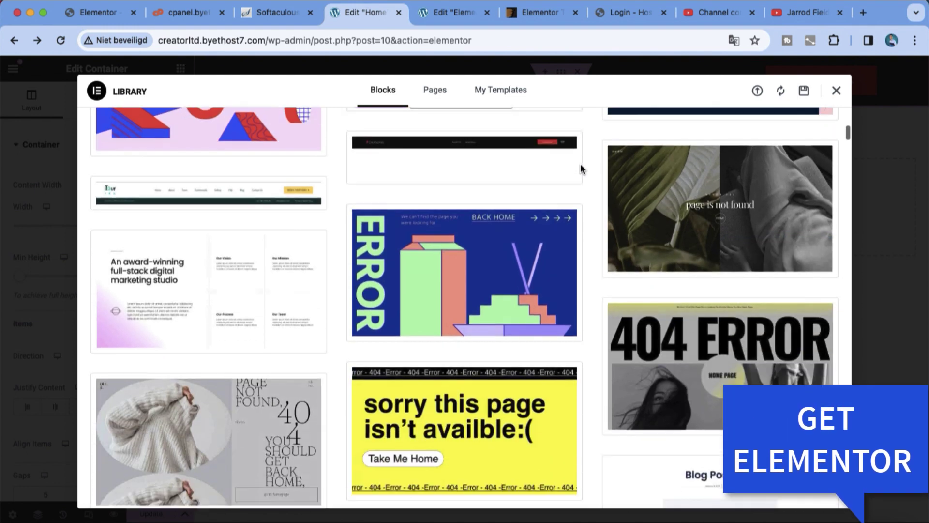
scroll(579, 163, down, 12)
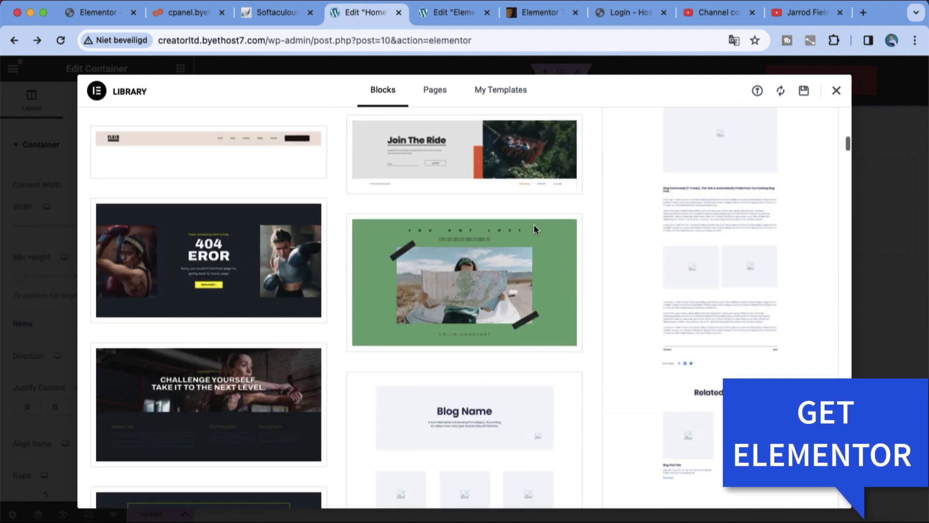
scroll(536, 231, down, 6)
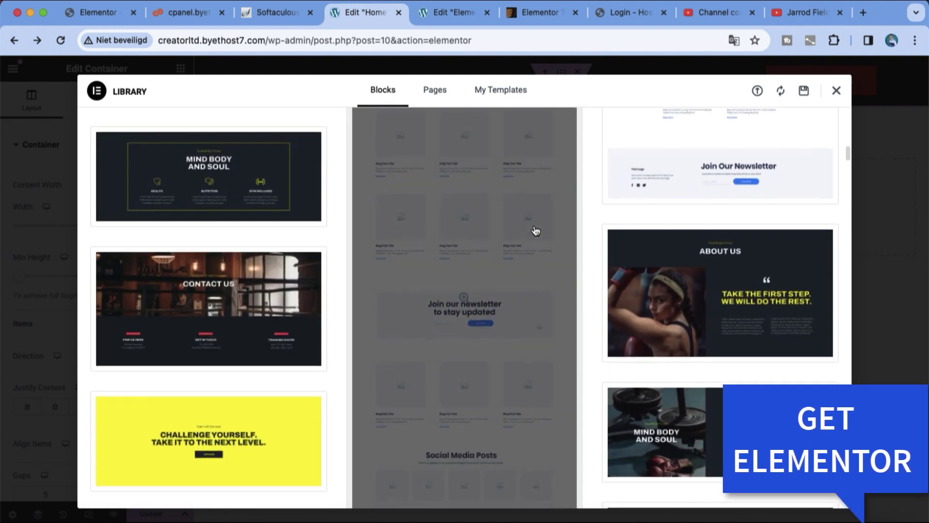
scroll(535, 231, down, 5)
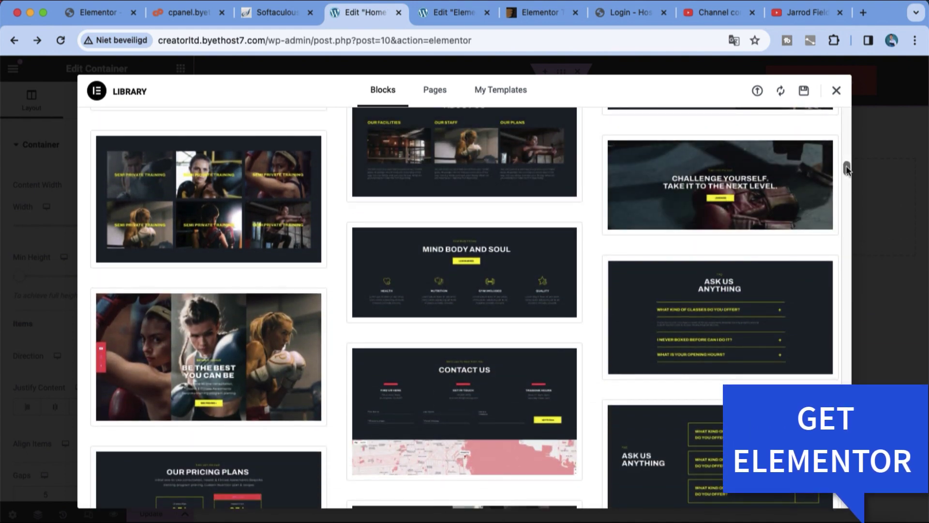
drag(847, 167, 866, 334)
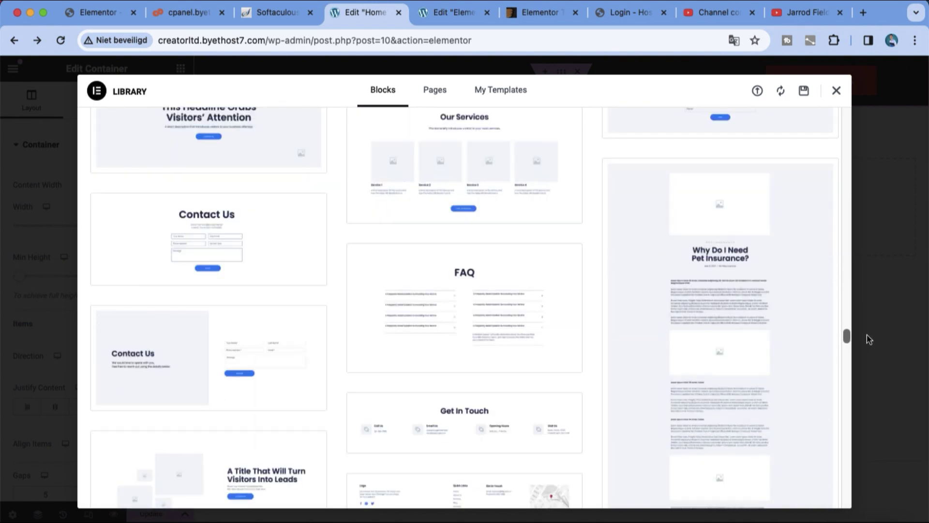
scroll(567, 230, up, 3)
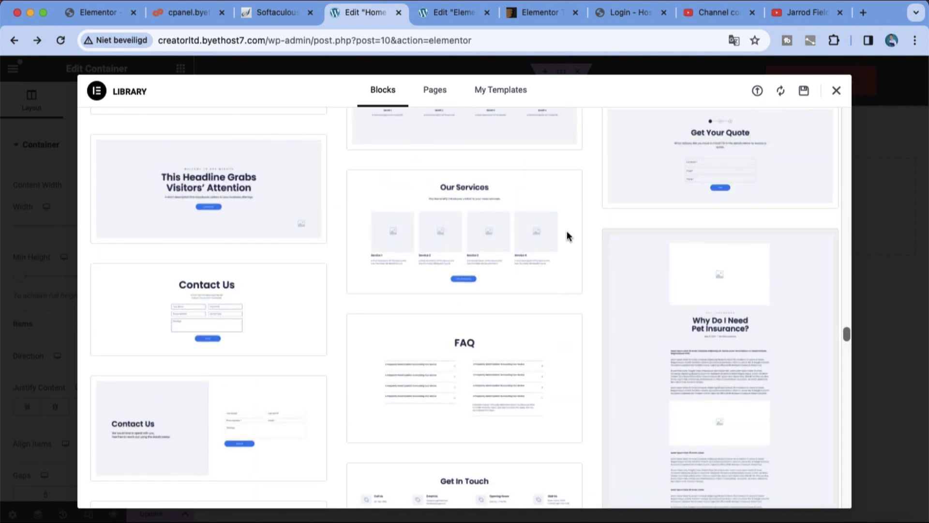
Step: Insert the 'This Headline Grabs Visitors' Attention' block and open Insert Media for the hero background
click(268, 180)
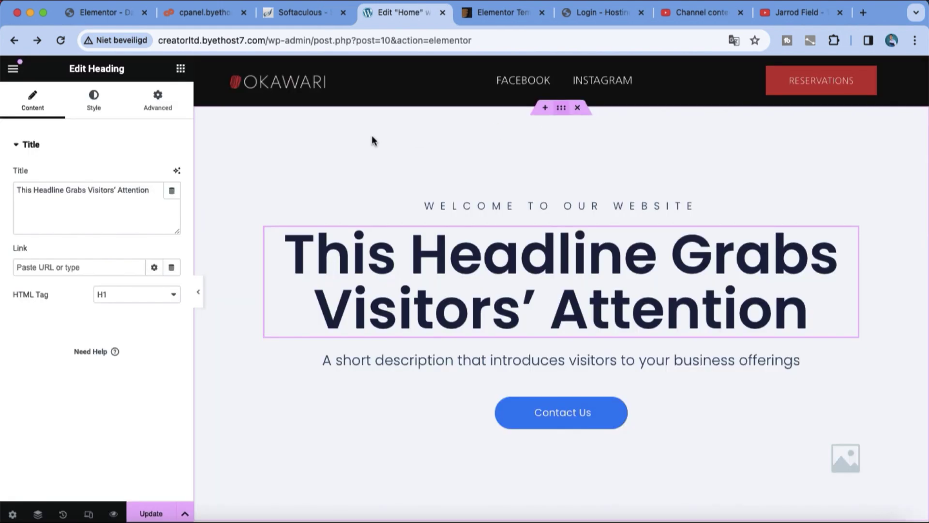
click(373, 141)
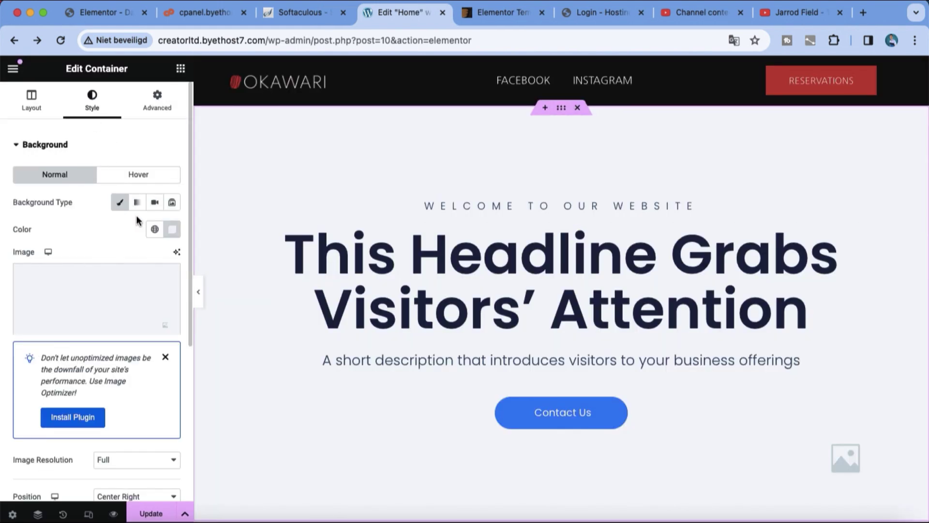
click(148, 275)
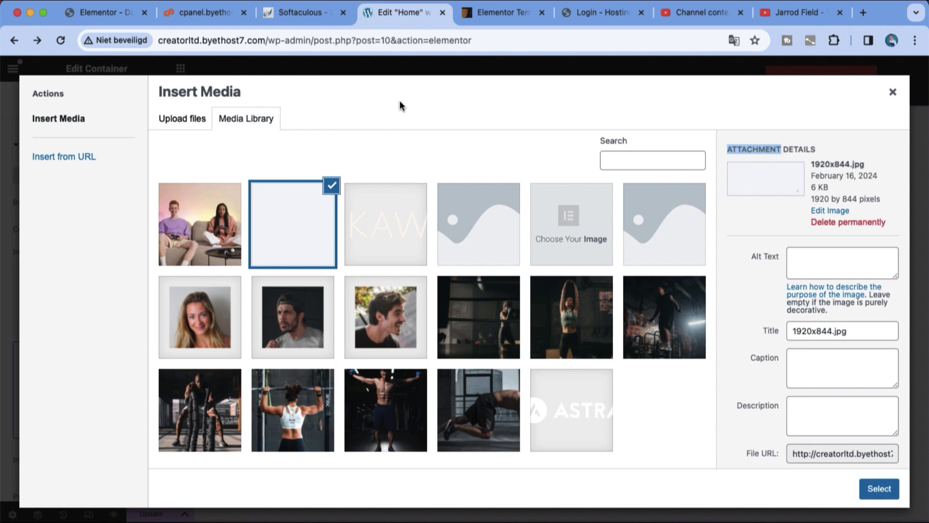
Step: Switch to the other browser tab to head to Unsplash
right_click(474, 24)
key(Escape)
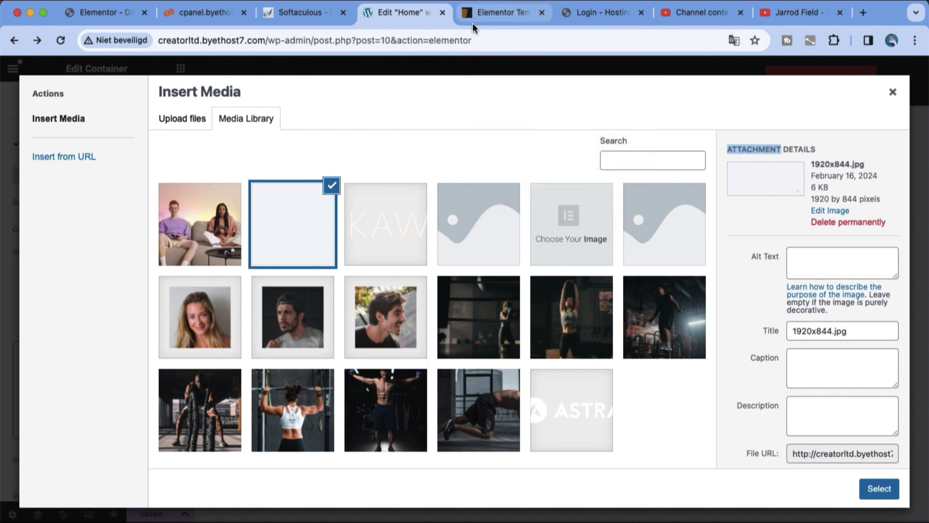
click(472, 19)
Step: Go to the Unsplash website
click(472, 37)
text(unsplash.com)
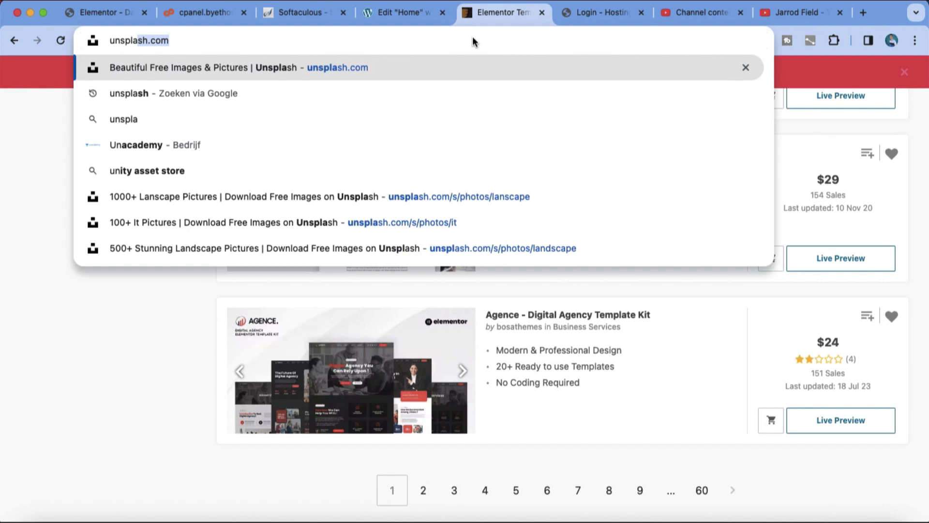
key(Return)
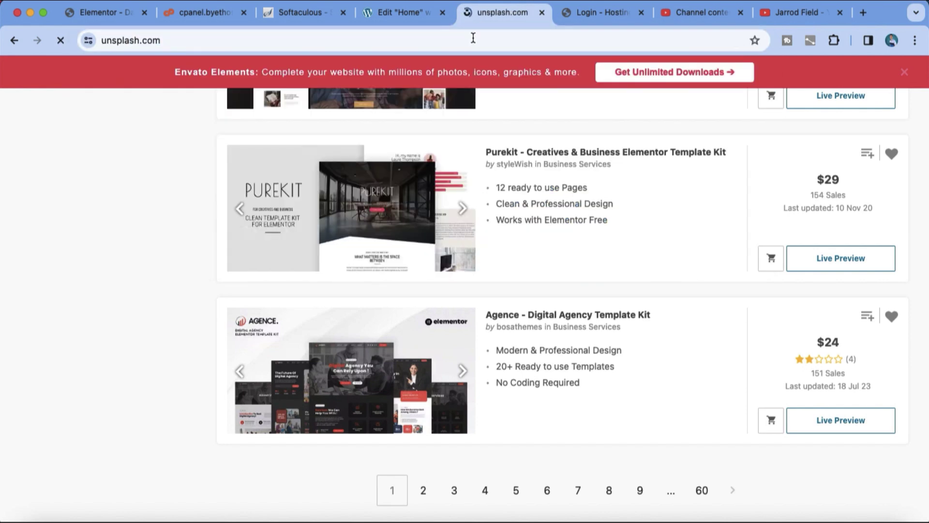
scroll(568, 273, down, 10)
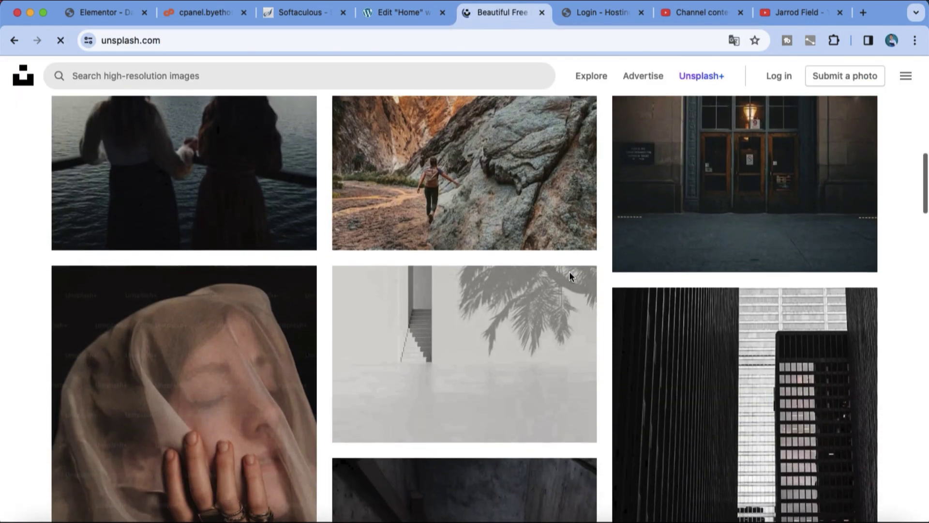
scroll(554, 276, up, 5)
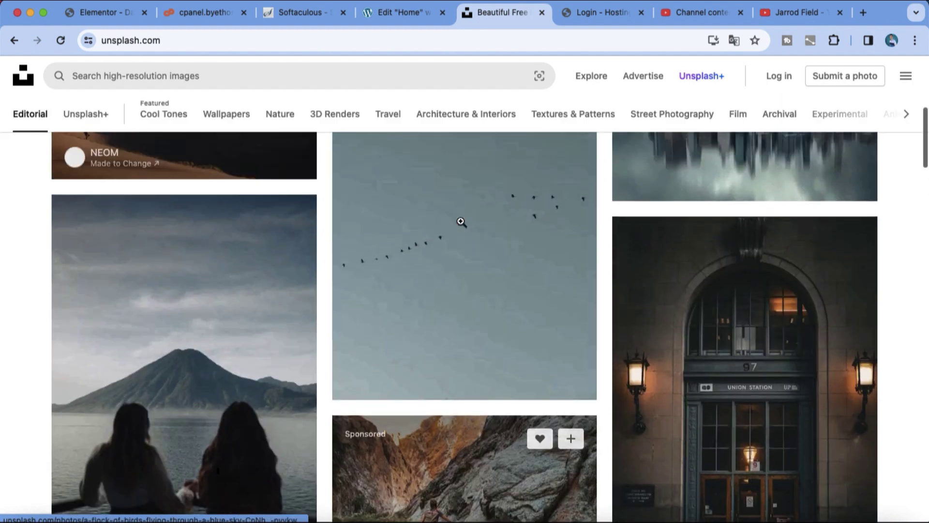
scroll(461, 222, up, 5)
Step: Search Unsplash for 'landscape people' and open a mountain photo's detail view
click(276, 73)
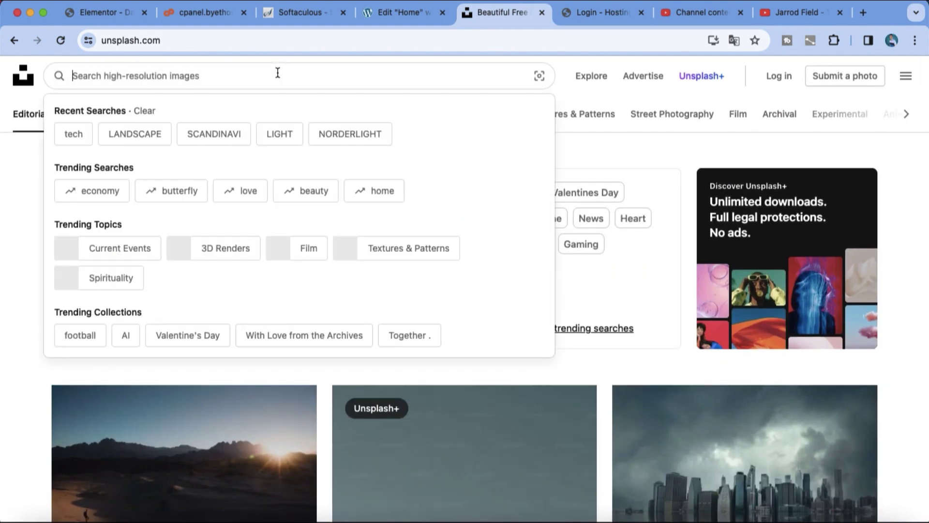
text(landscape people)
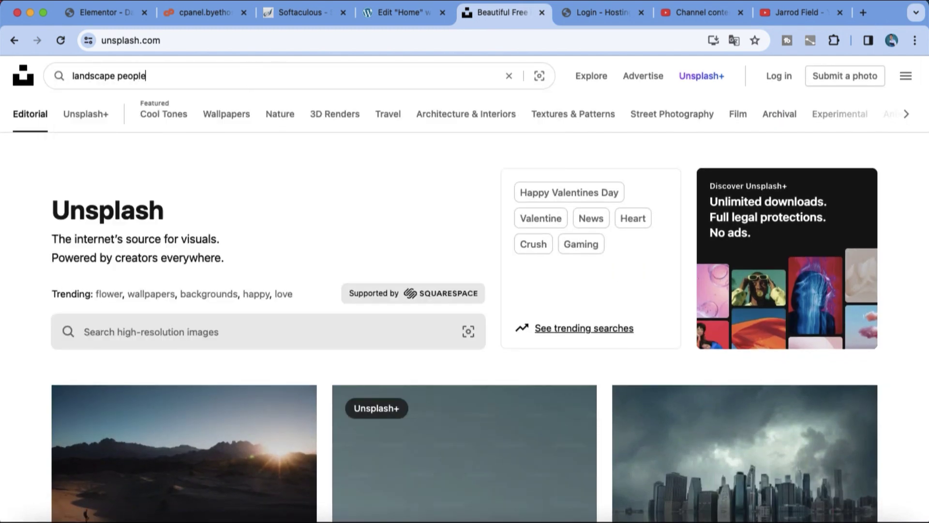
key(Return)
scroll(478, 320, down, 2)
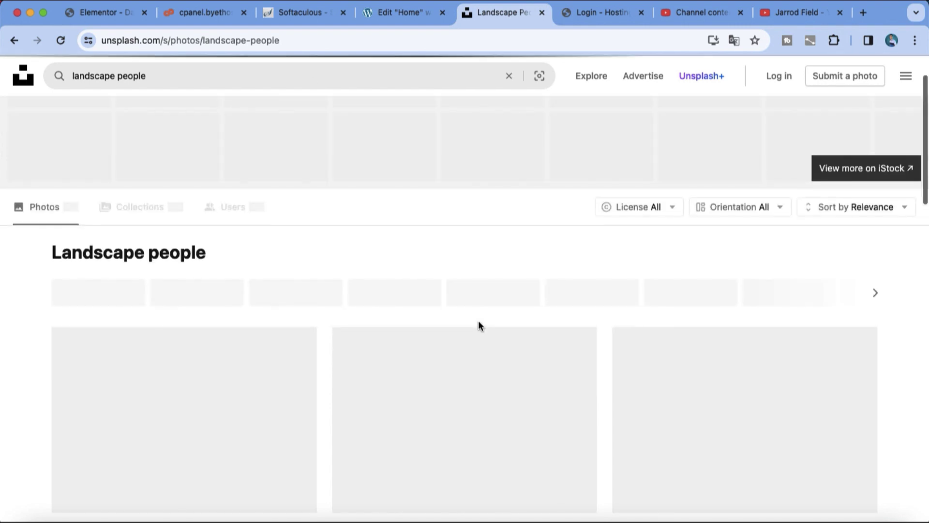
scroll(478, 321, down, 4)
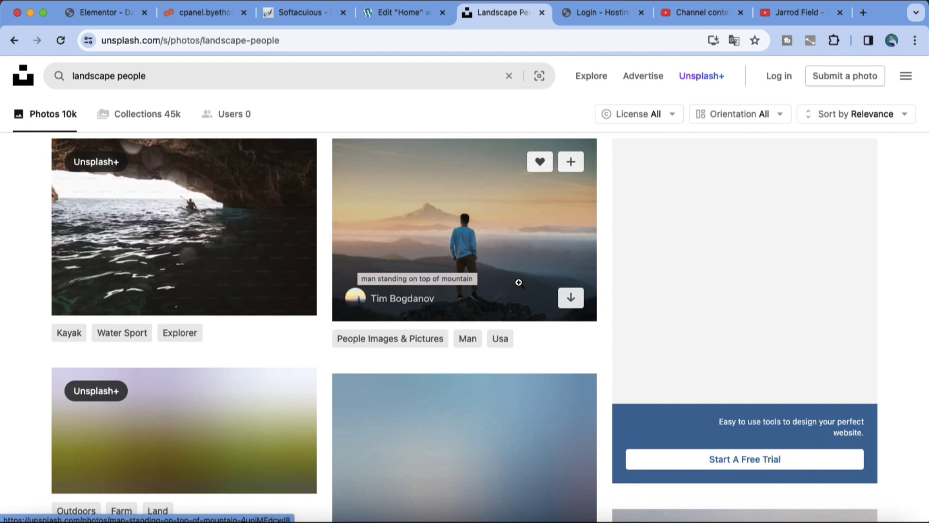
scroll(519, 283, down, 1)
scroll(520, 283, down, 4)
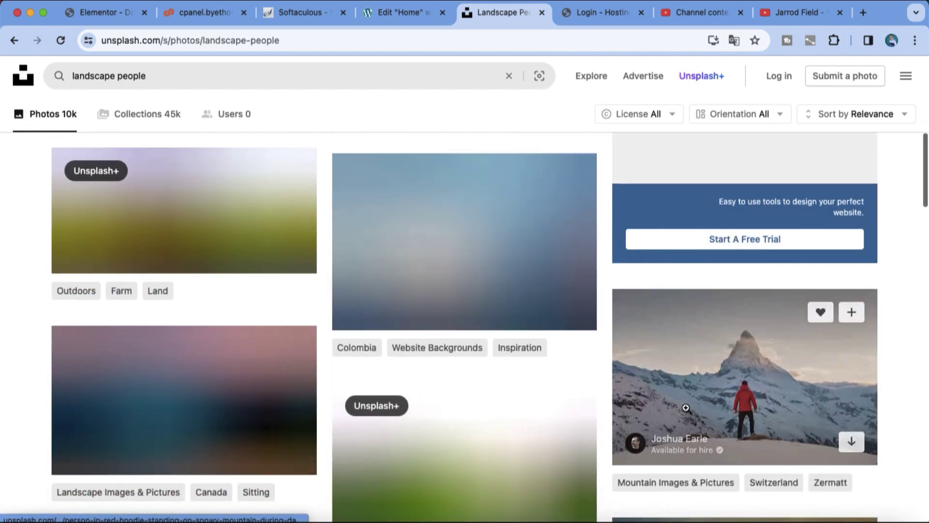
click(686, 408)
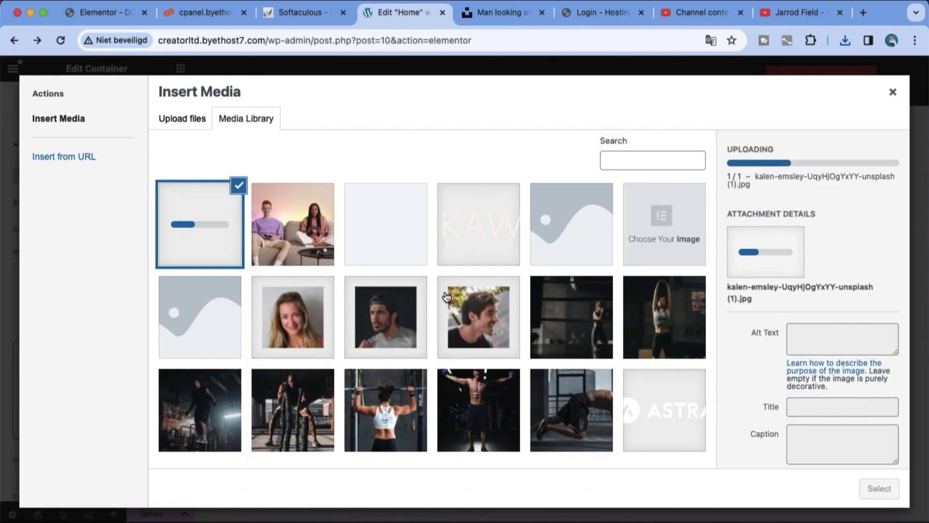
Step: Select the newly uploaded landscape photo in the media library as the hero background
click(310, 248)
click(242, 251)
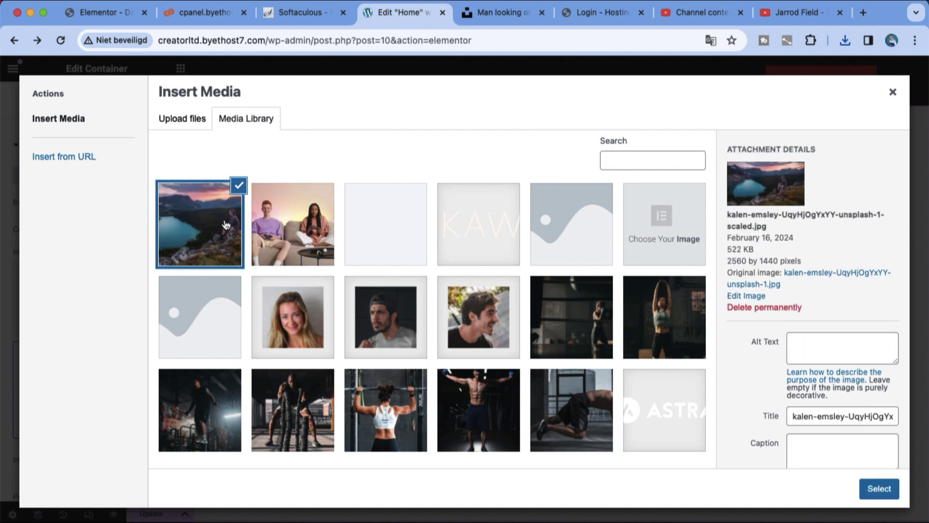
click(886, 493)
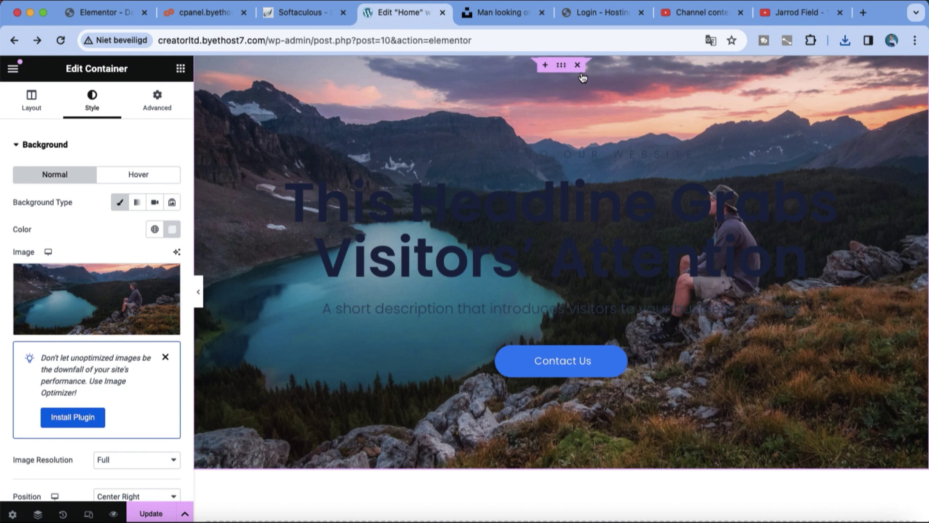
Step: Replace the hero headline with 'Welcome' and make its text colour near-white
triple_click(667, 256)
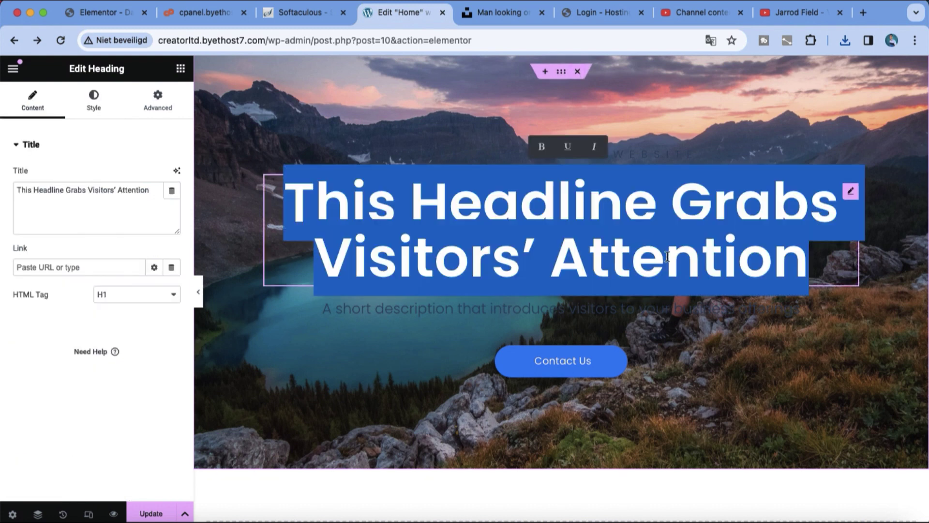
key(BackSpace)
text(Welcome)
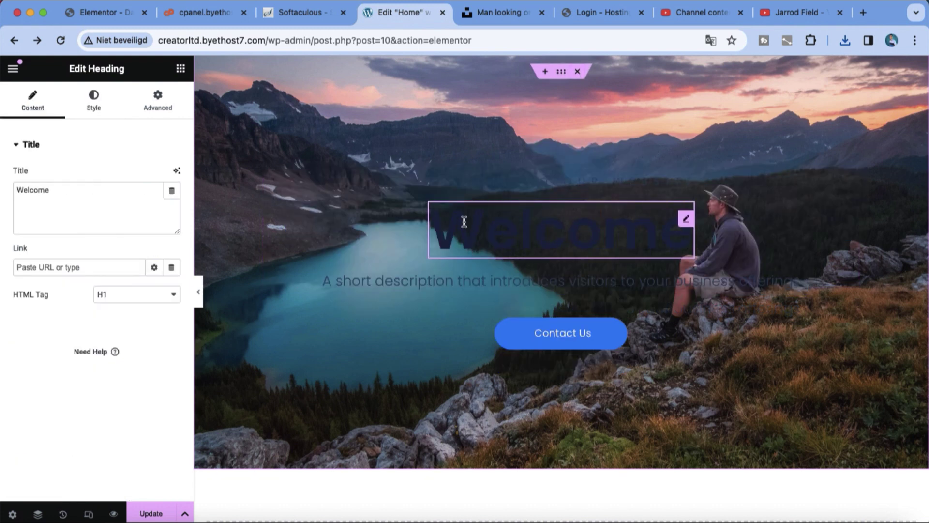
click(95, 112)
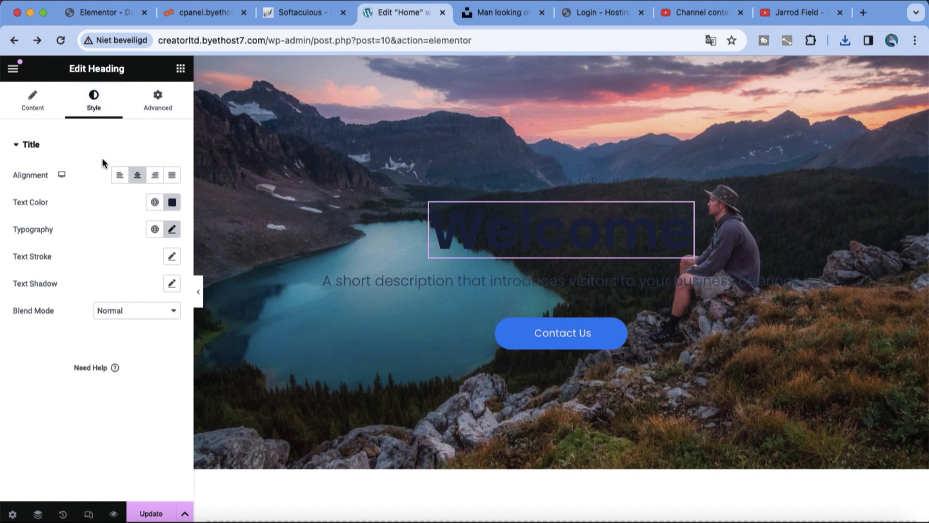
click(171, 202)
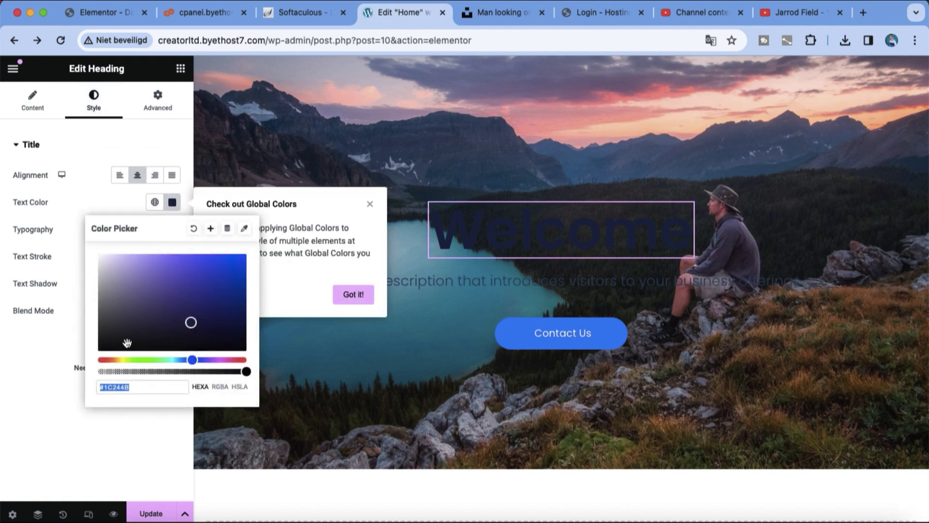
drag(180, 312, 106, 254)
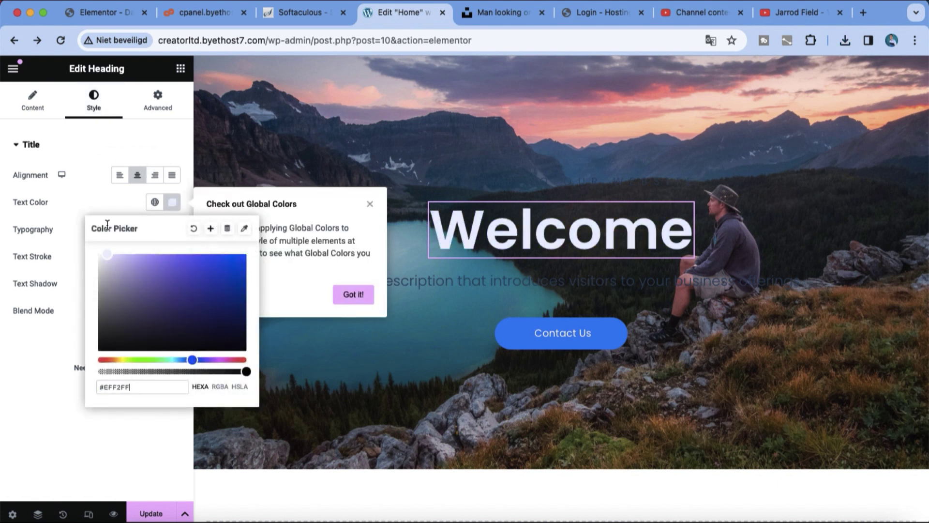
click(353, 294)
click(405, 484)
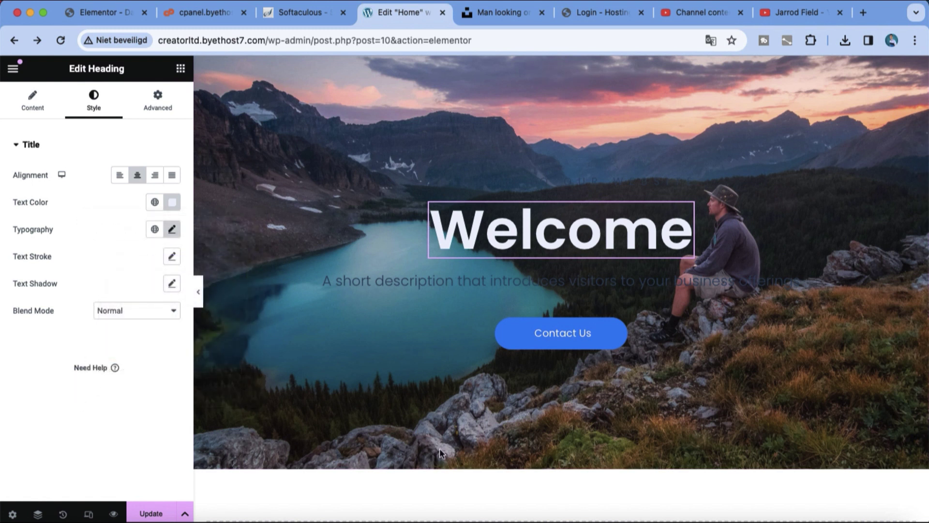
Step: Change the description text to 'TO MY NEW SITE' and set its colour to white
triple_click(583, 287)
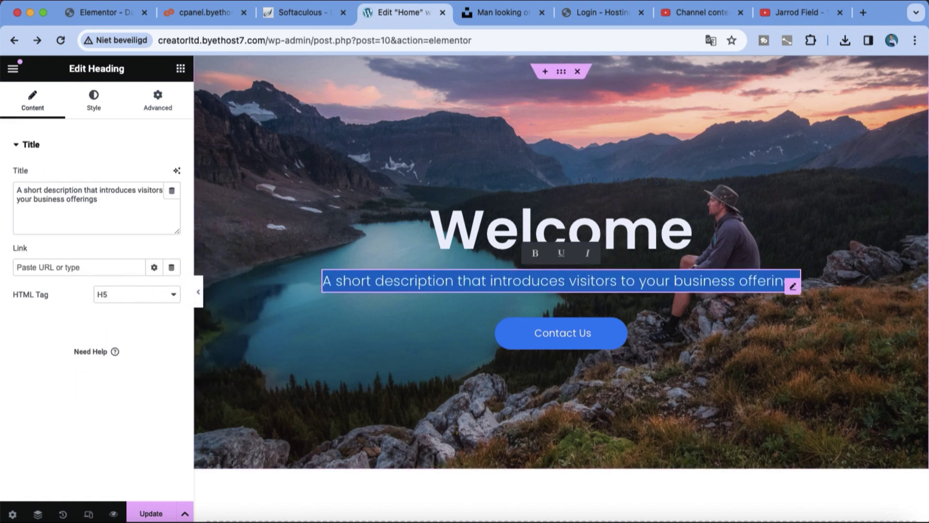
key(BackSpace)
text(TO MY NEW SITE)
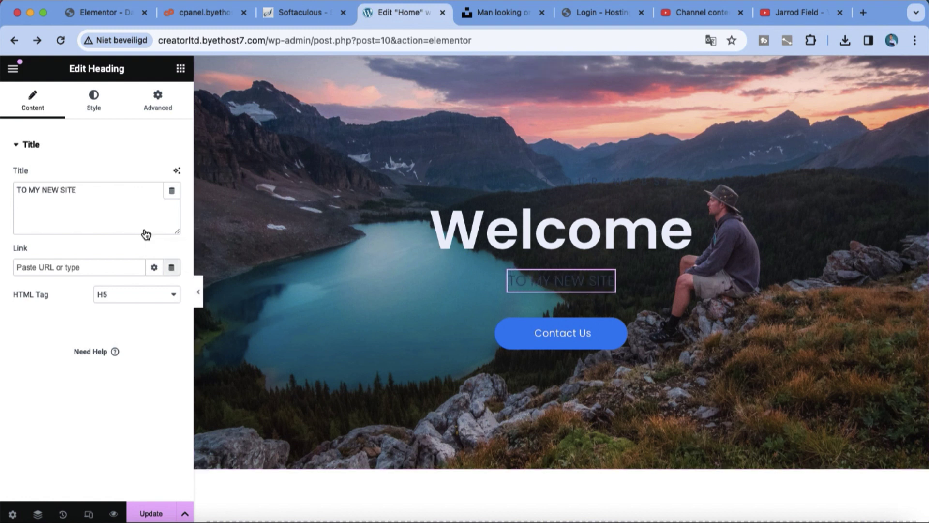
click(91, 112)
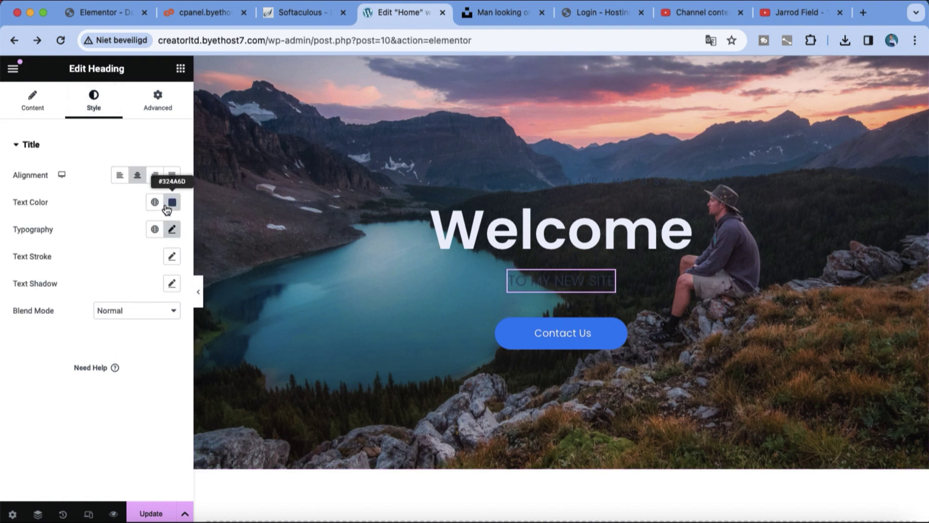
click(172, 203)
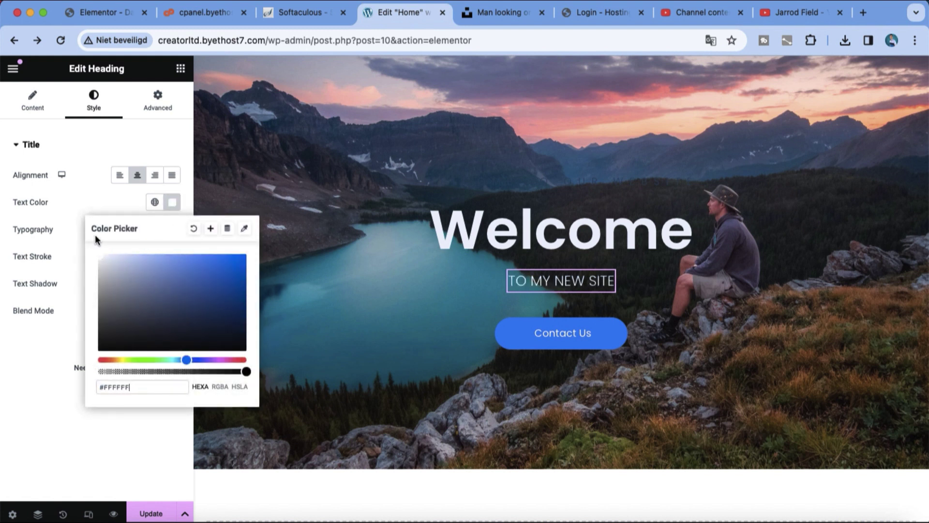
click(338, 363)
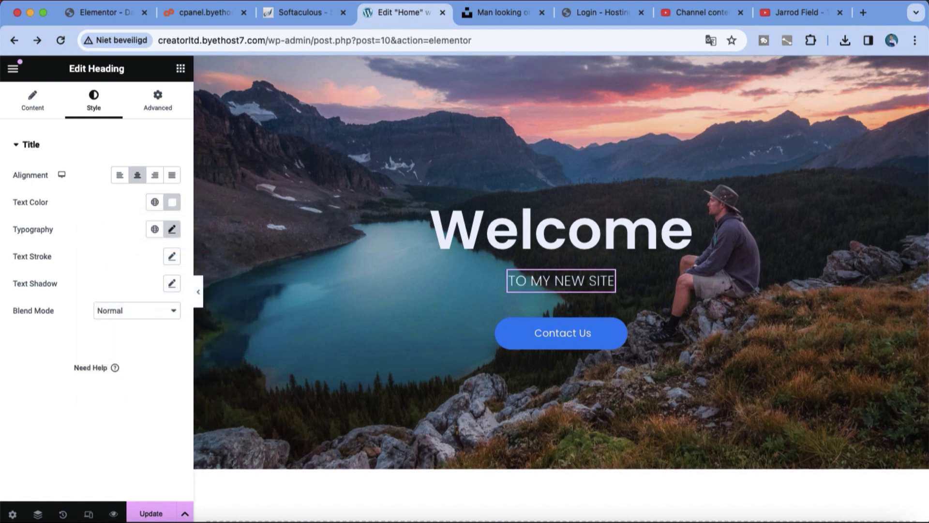
scroll(553, 476, down, 3)
Step: Add a single-column container below the hero and remove the leftover empty section
scroll(553, 474, up, 2)
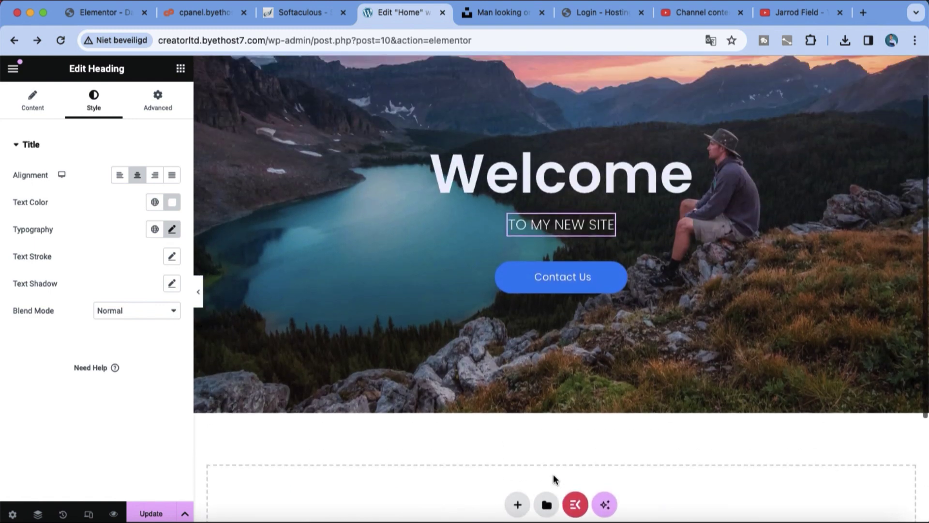
click(517, 505)
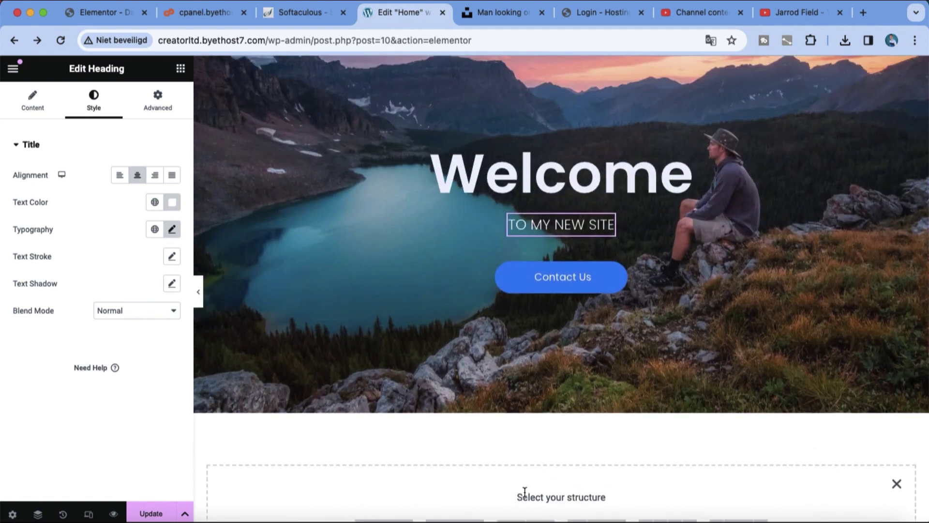
scroll(525, 492, down, 4)
click(399, 364)
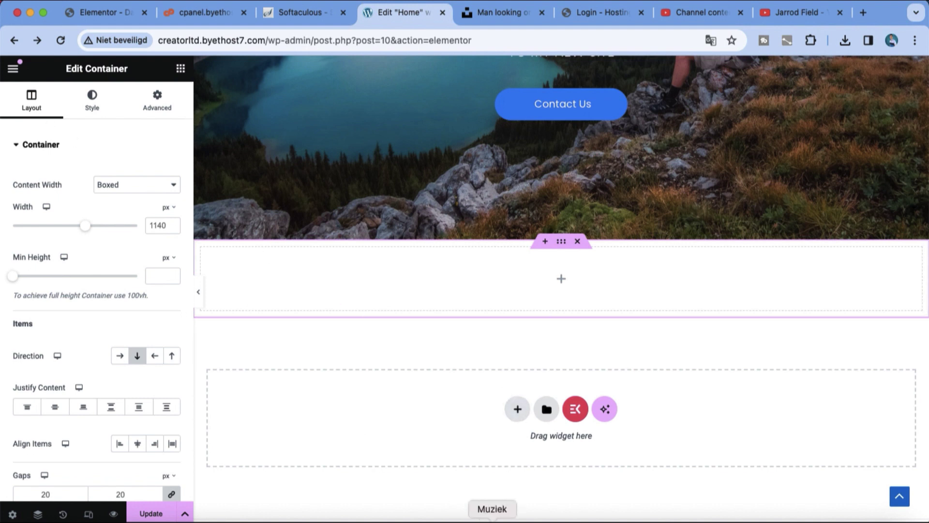
click(510, 413)
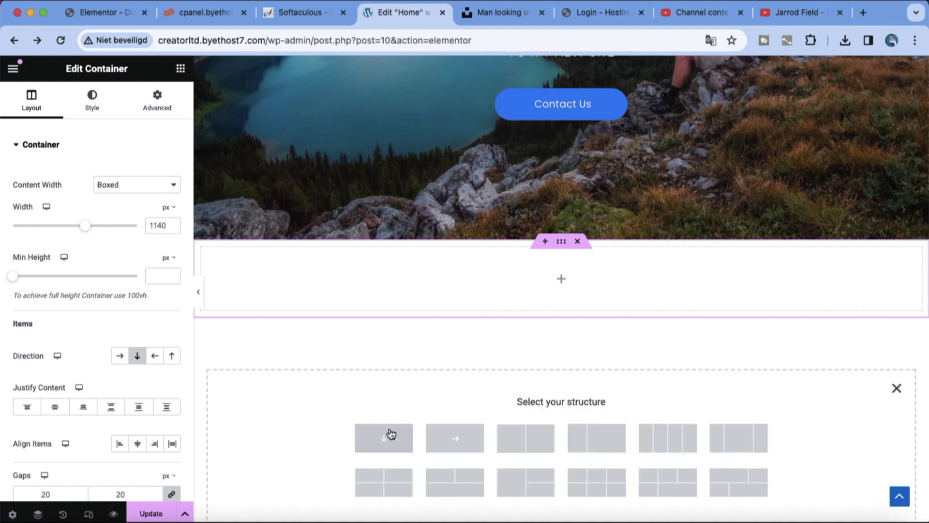
click(577, 242)
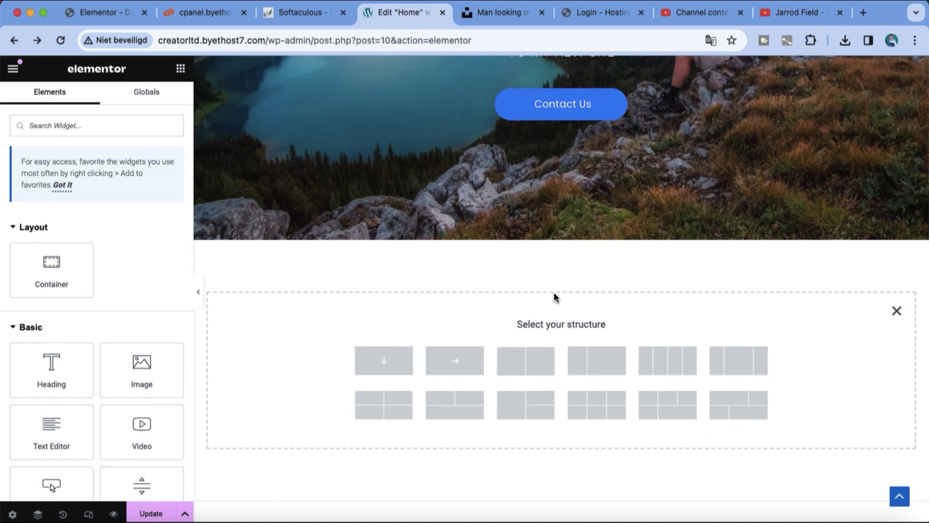
Step: Add a single-row section plus another empty one above it, then open the template Library
click(454, 360)
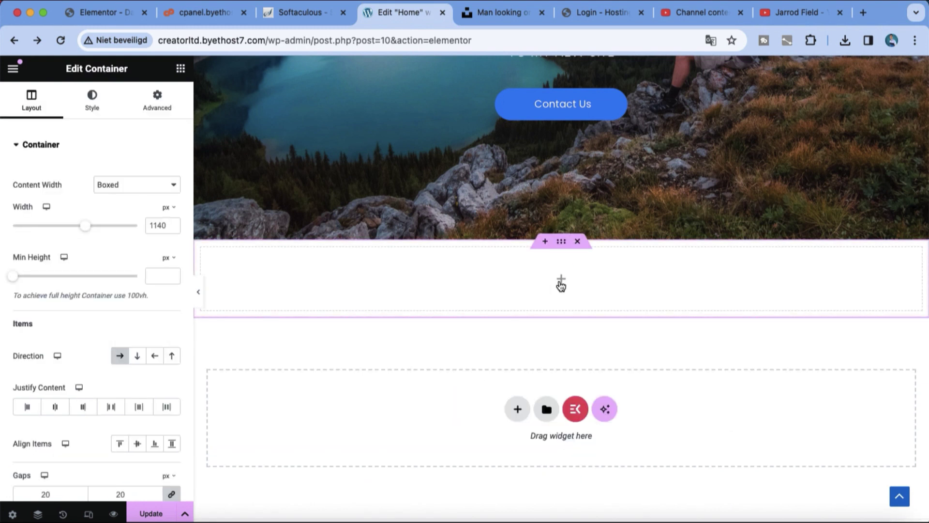
click(546, 242)
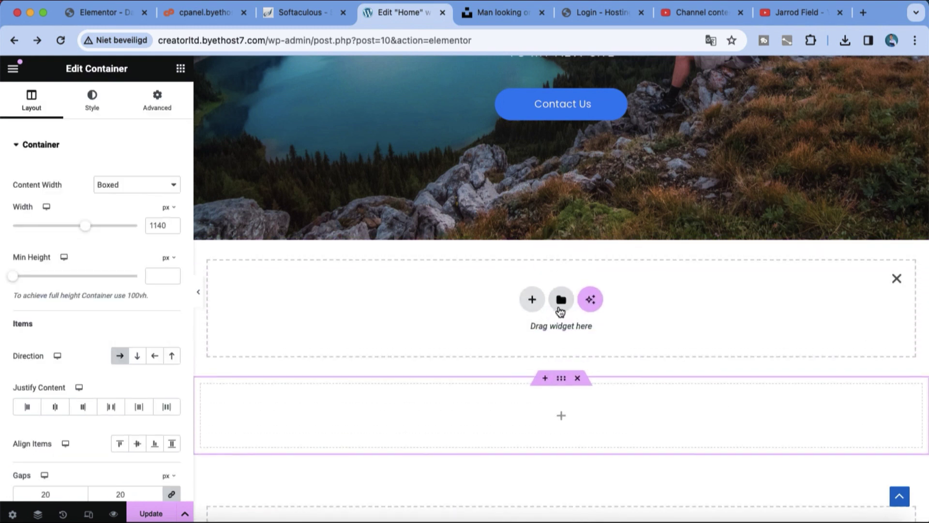
click(559, 303)
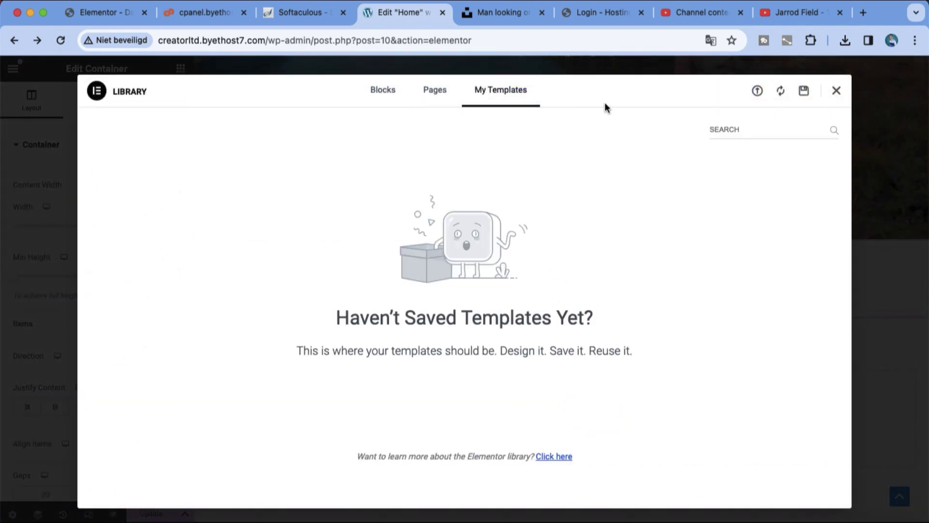
Step: Search the saved, block and page templates for a header
click(735, 135)
text(header)
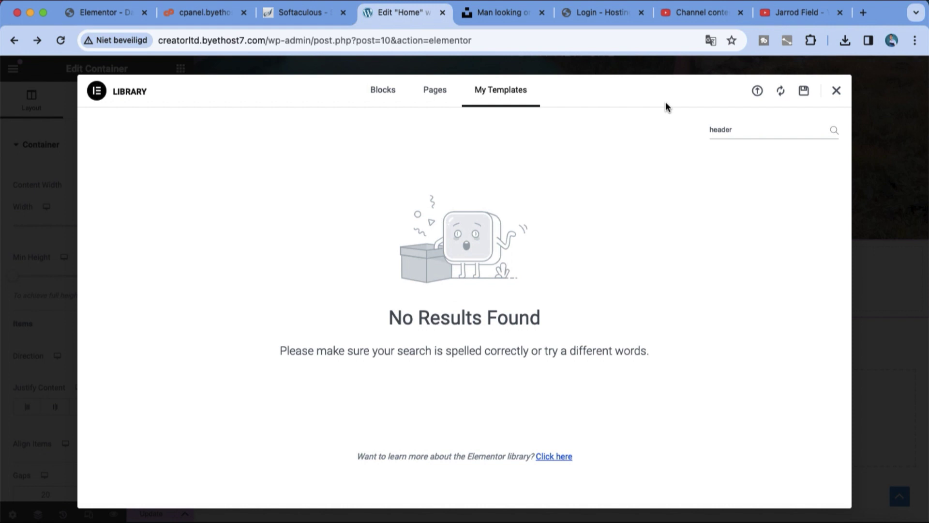
click(404, 95)
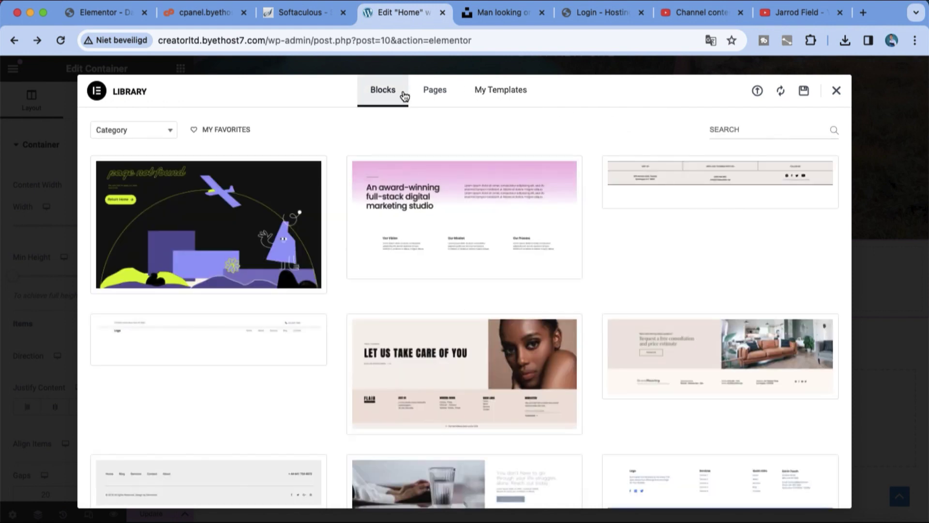
click(436, 92)
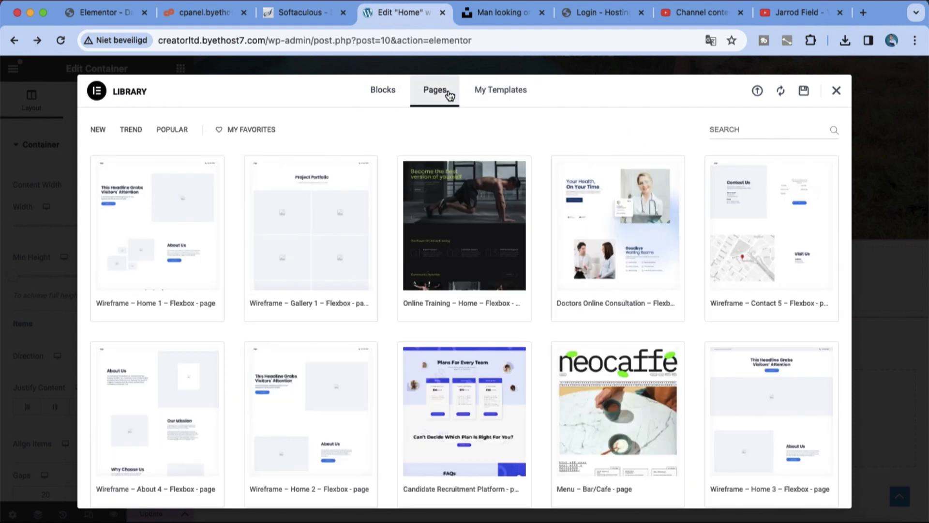
click(777, 134)
text(header)
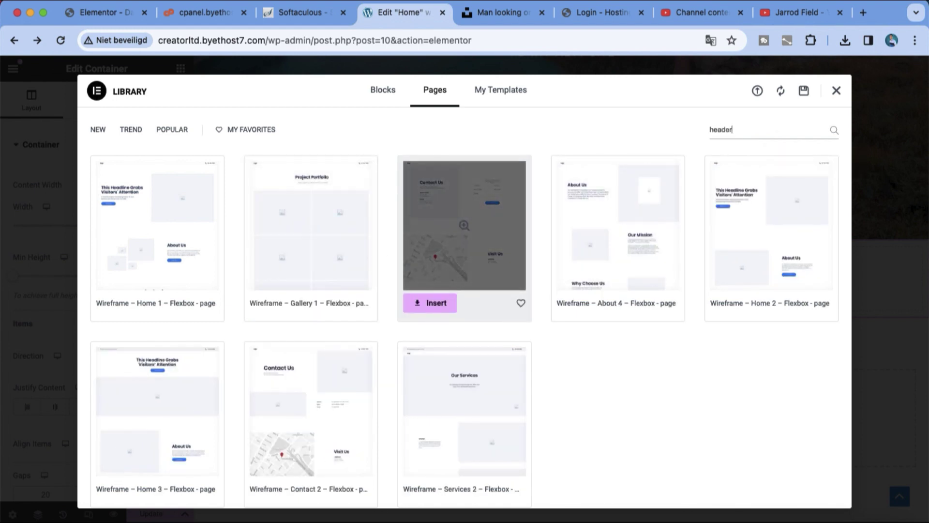
click(396, 95)
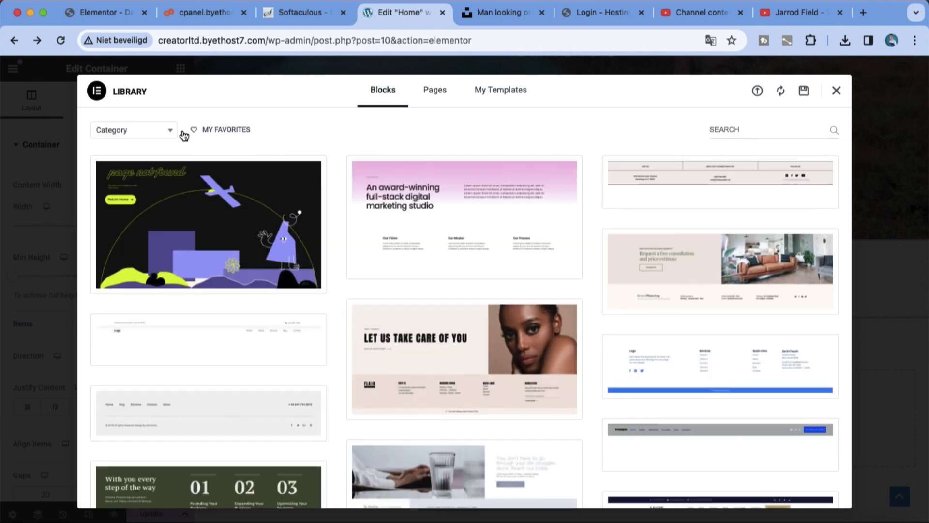
Step: Filter blocks to the Header category, insert a header block and apply its settings
click(169, 130)
scroll(155, 194, down, 5)
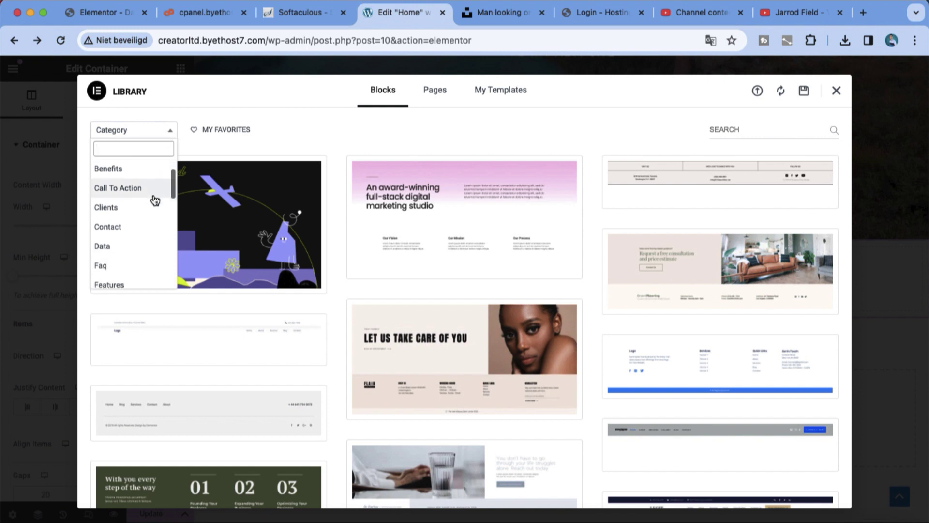
click(136, 261)
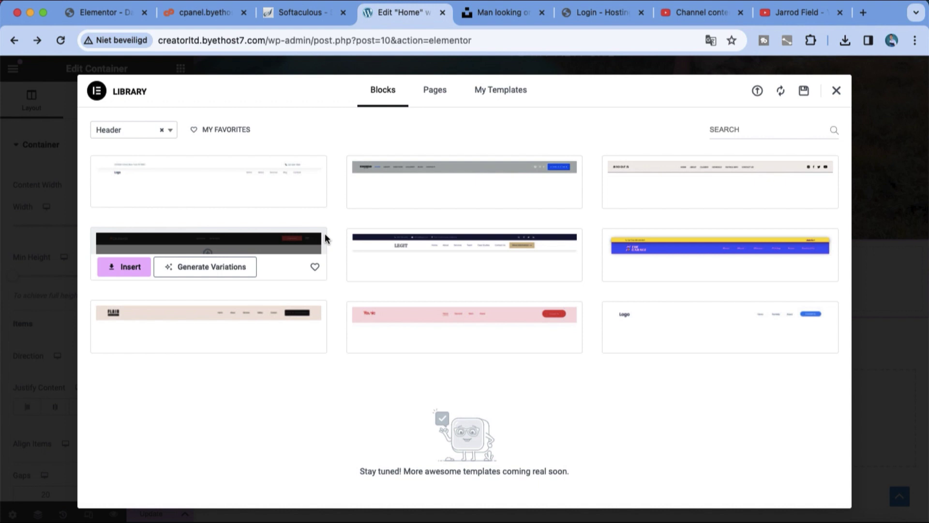
mouse_move(284, 166)
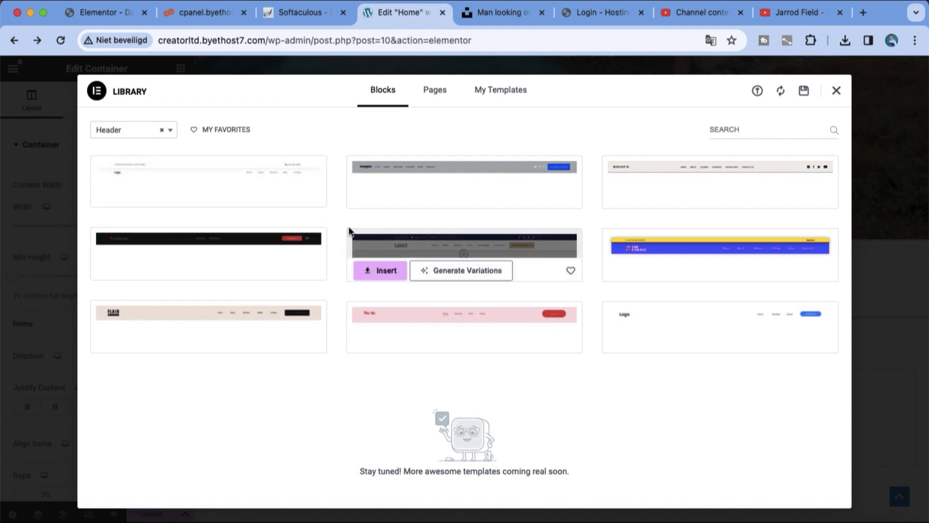
mouse_move(643, 179)
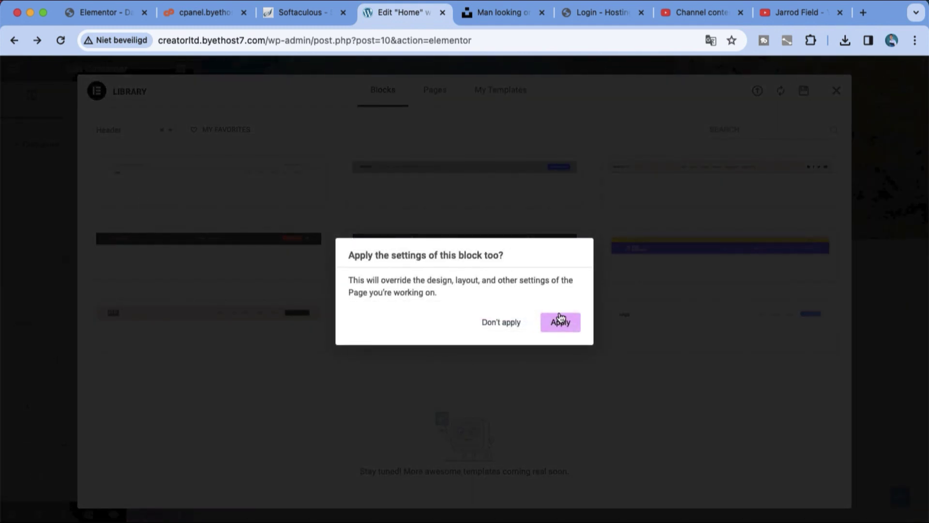
click(560, 320)
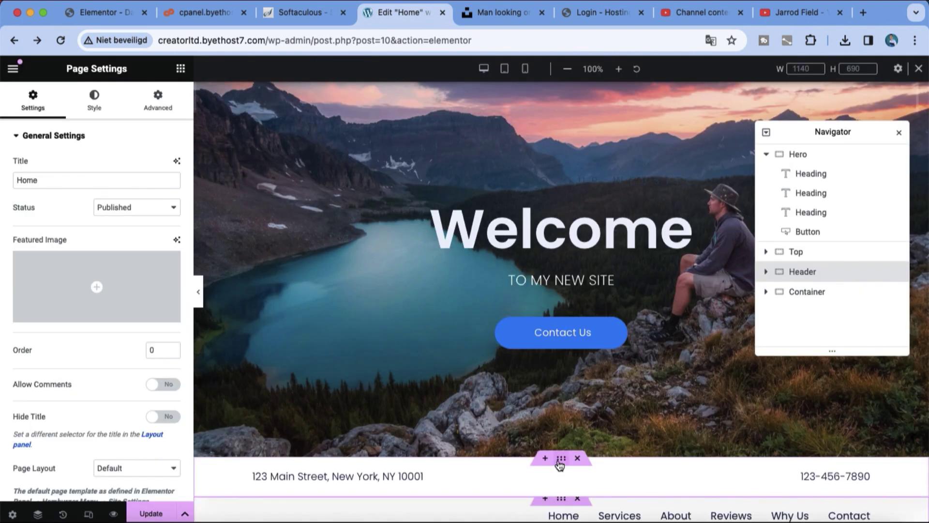
drag(560, 465, 550, 94)
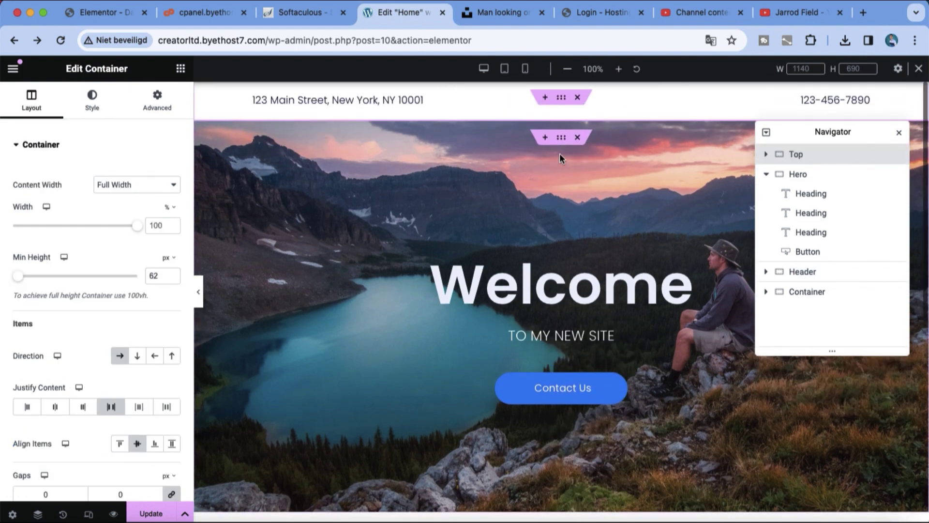
Step: Close the Navigator panel and delete the empty section below the menu
click(549, 241)
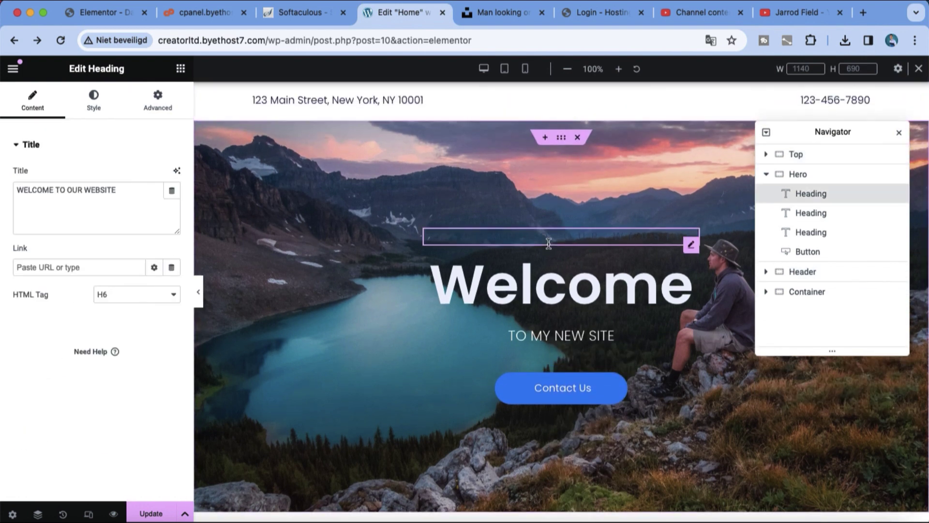
click(899, 133)
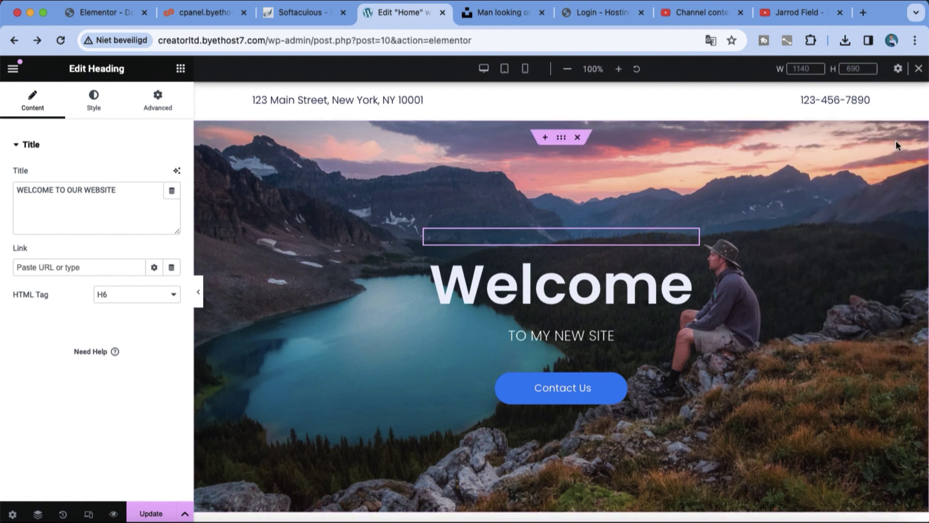
click(684, 302)
scroll(580, 274, down, 6)
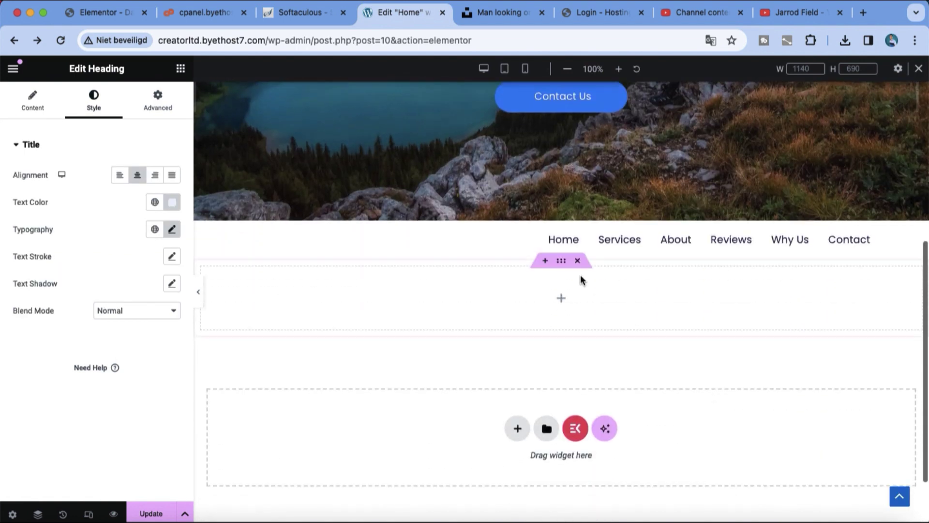
click(577, 260)
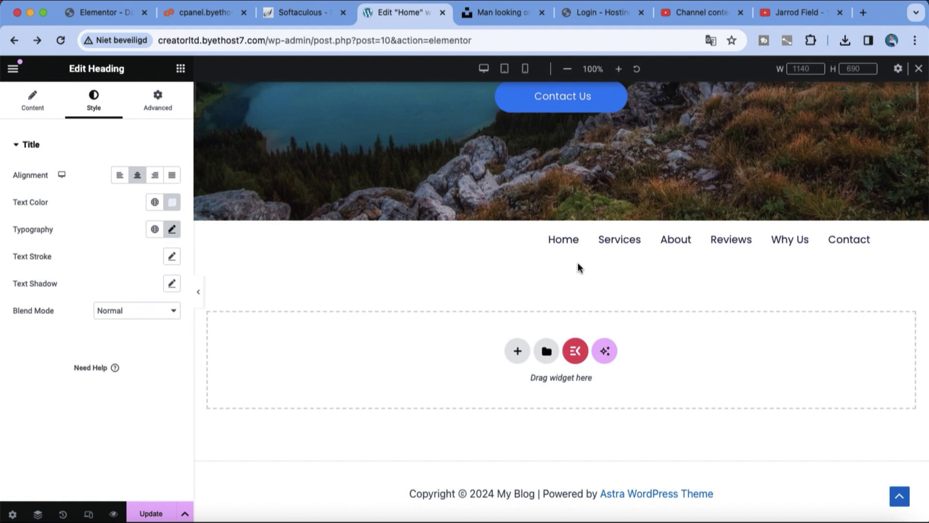
Step: Move the navigation menu above the hero, delete the address and phone bar, and save
drag(562, 225, 533, 132)
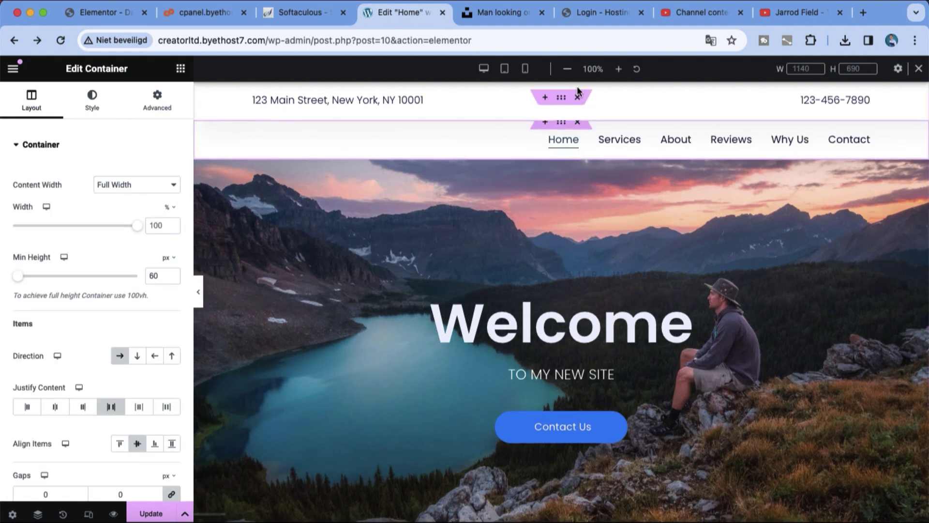
click(578, 100)
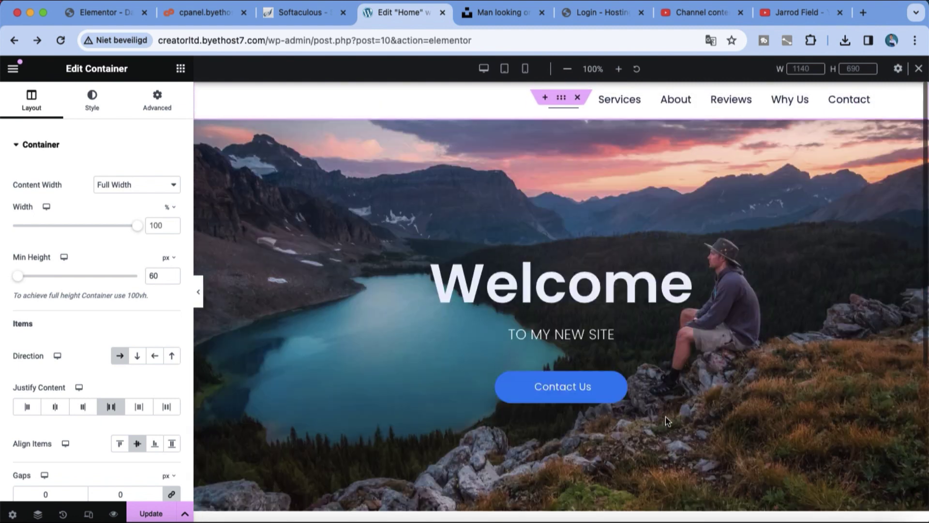
click(151, 513)
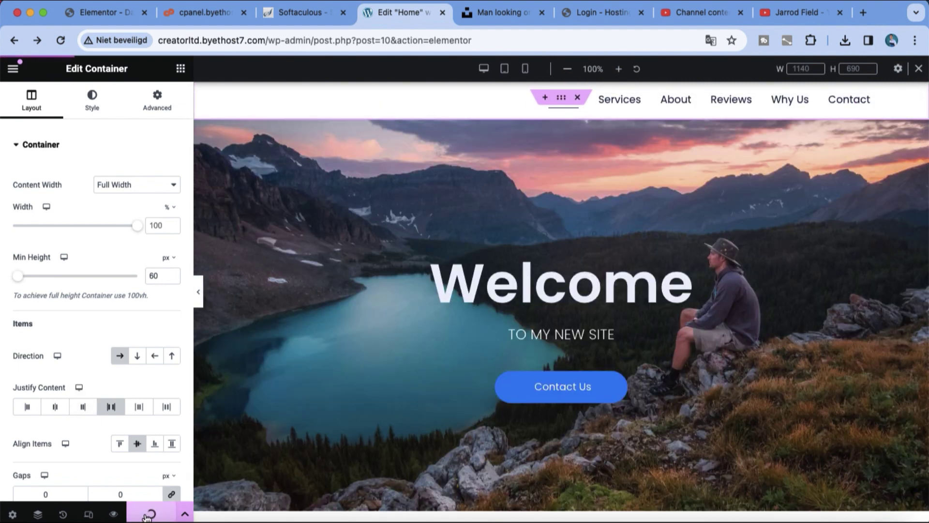
scroll(765, 440, down, 4)
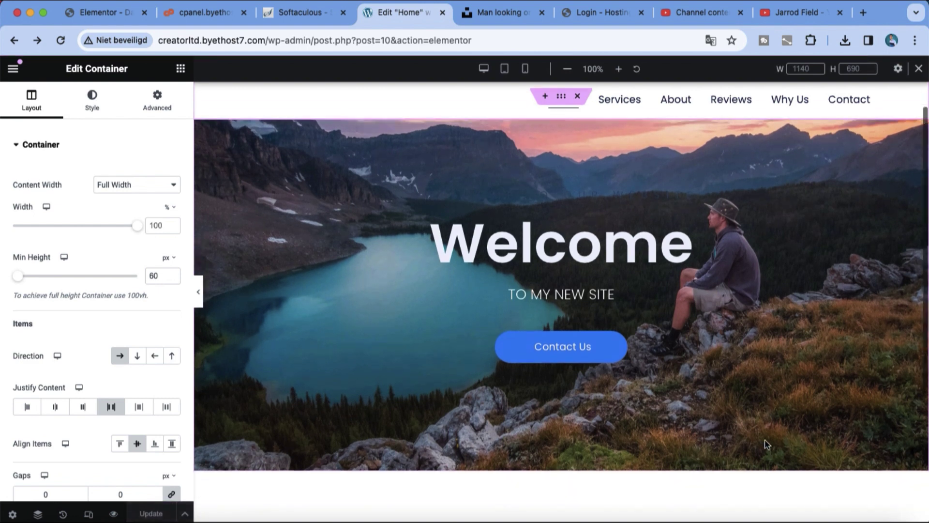
Step: Generate AI layouts in the empty section from the prompt 'portfolio landscape'
click(549, 430)
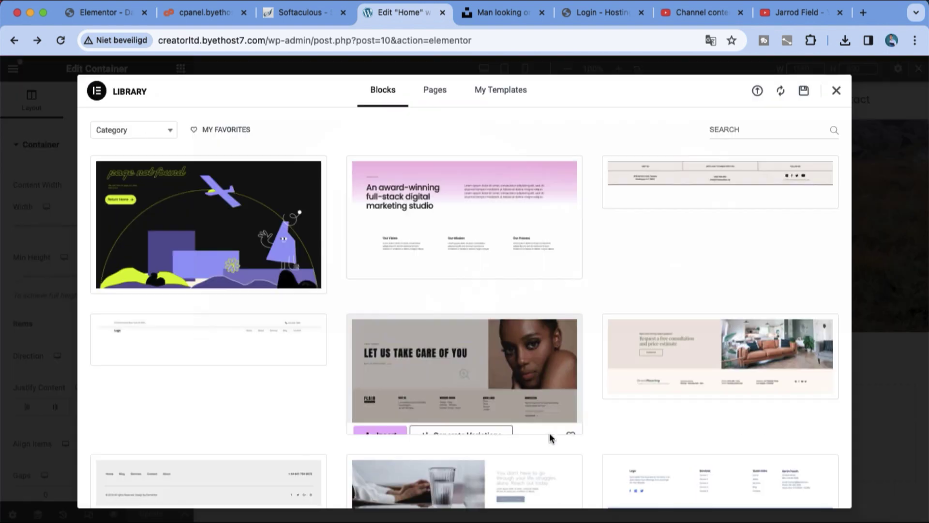
text(portfolio l)
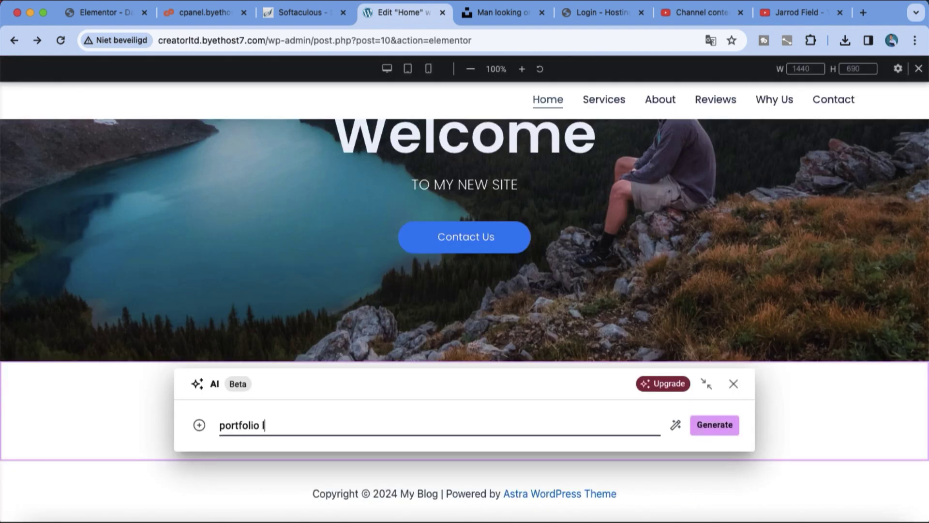
text(andscape)
key(Return)
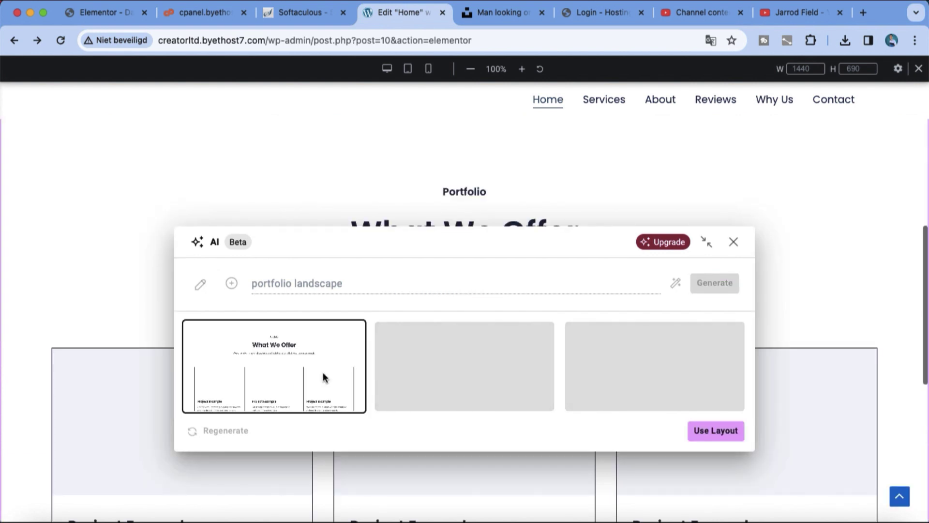
Step: Use the generated portfolio layout, then insert the Softy image gallery block
click(716, 430)
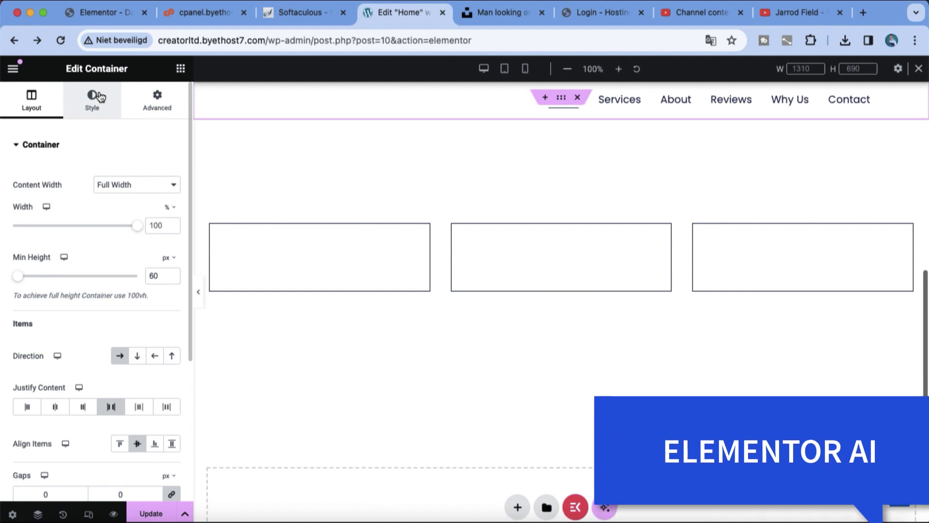
click(100, 97)
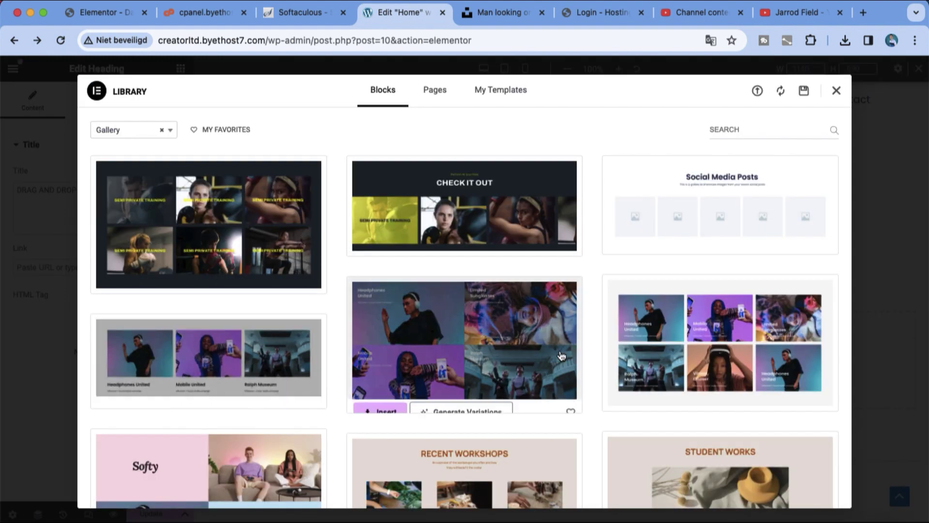
scroll(431, 325, down, 5)
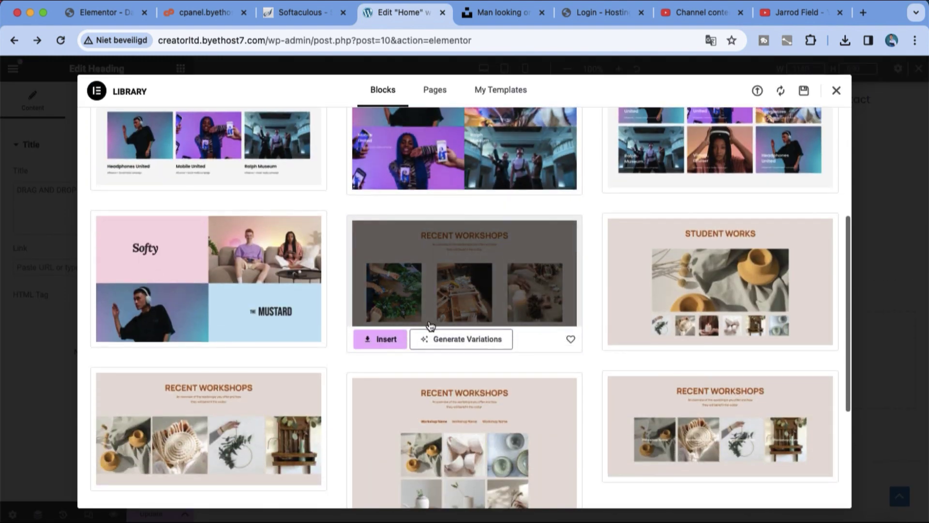
scroll(431, 326, down, 4)
scroll(267, 319, up, 7)
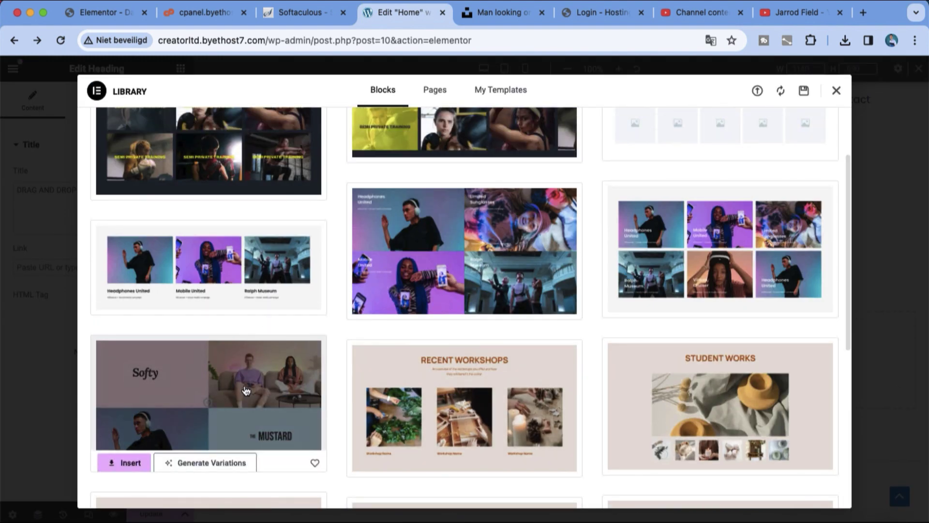
click(246, 390)
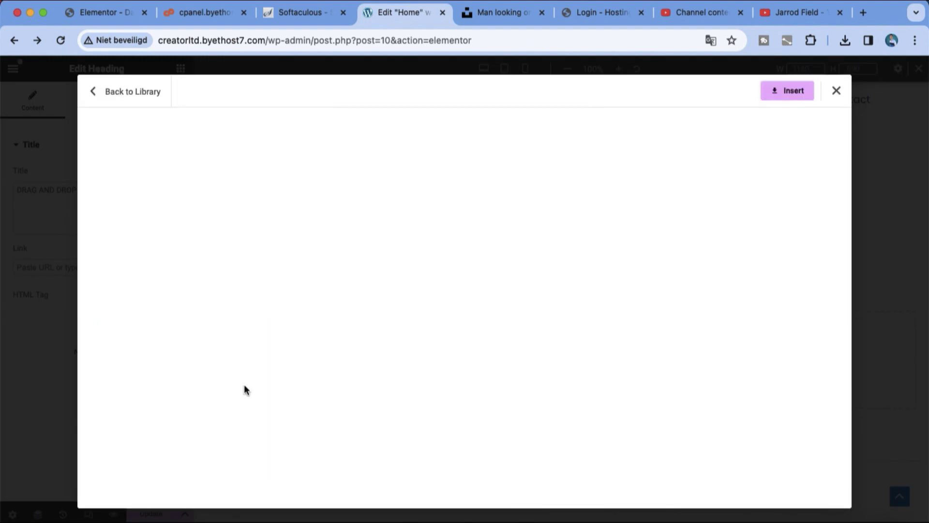
click(792, 94)
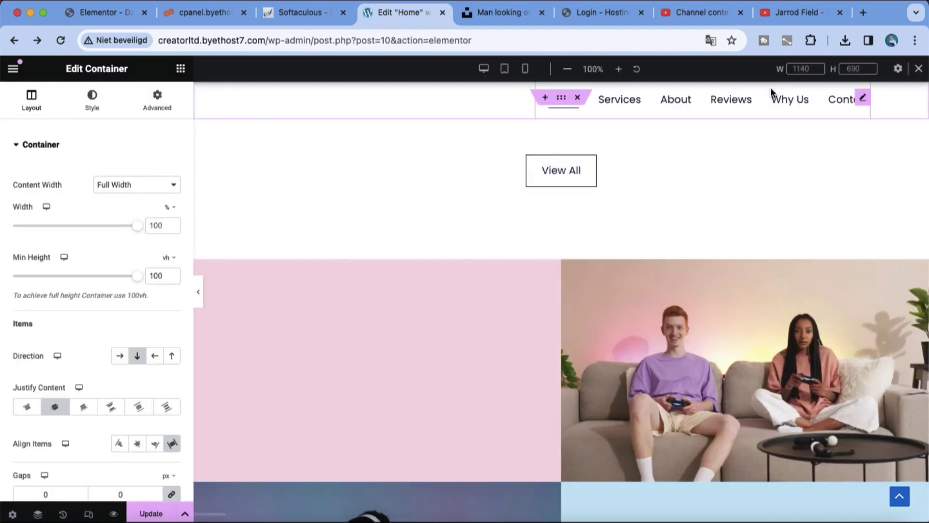
Step: Save the home page's latest changes with Update
scroll(777, 206, up, 5)
scroll(777, 206, up, 3)
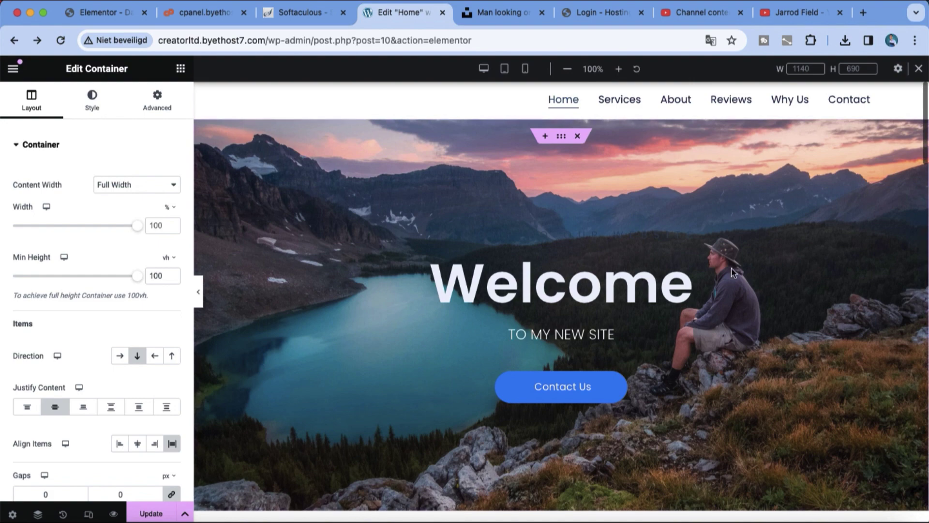
scroll(730, 268, down, 10)
scroll(707, 255, up, 4)
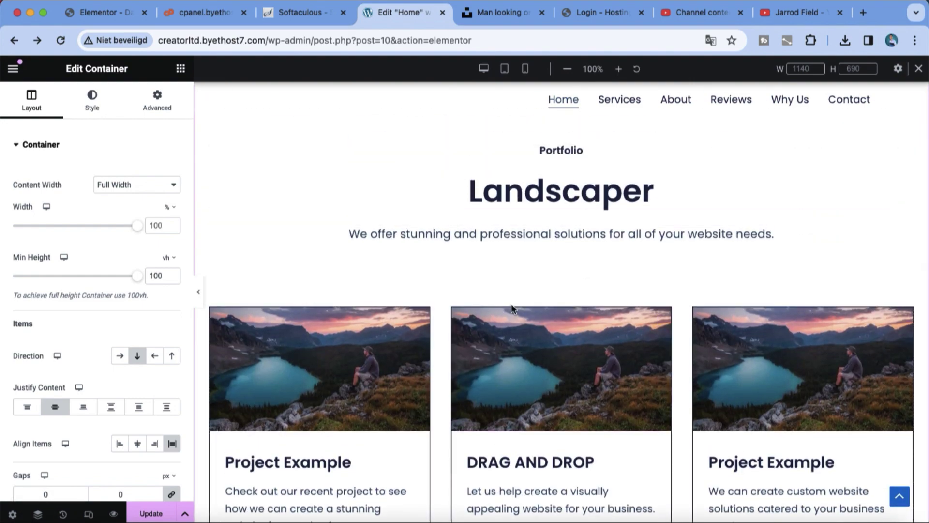
click(161, 512)
Step: Preview the page full-width and move the image gallery section higher up
scroll(420, 439, down, 15)
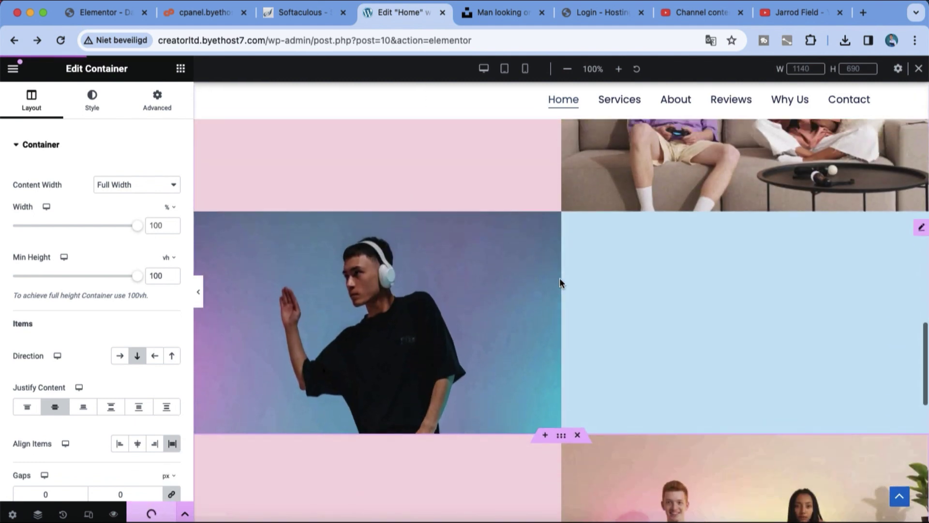
scroll(560, 277, down, 3)
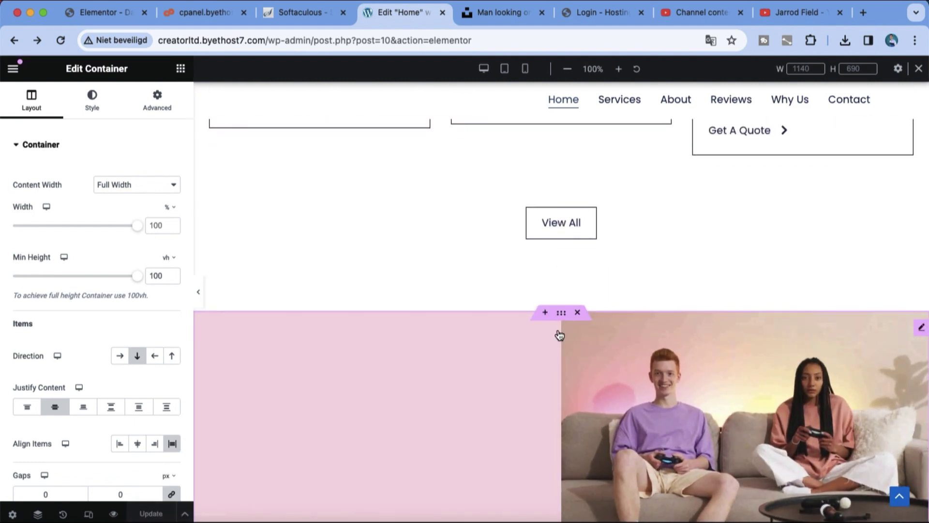
drag(560, 335, 598, 208)
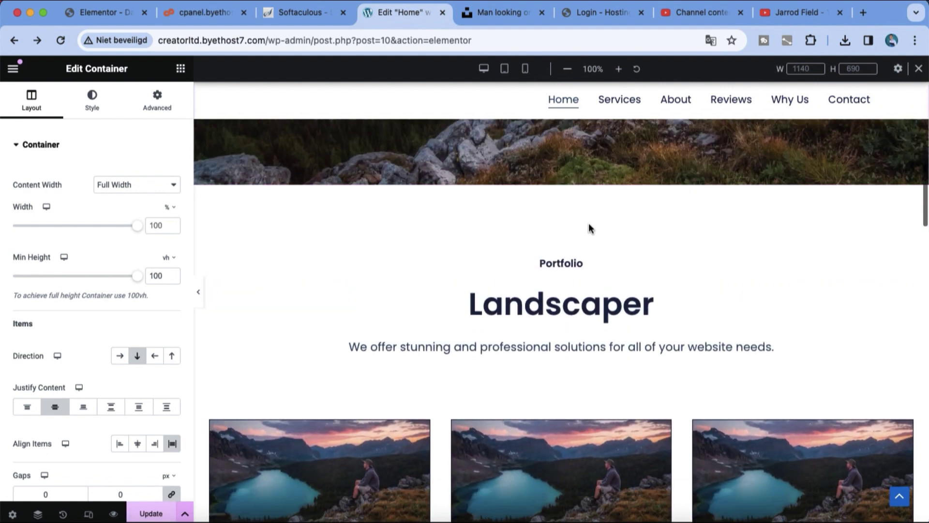
click(201, 297)
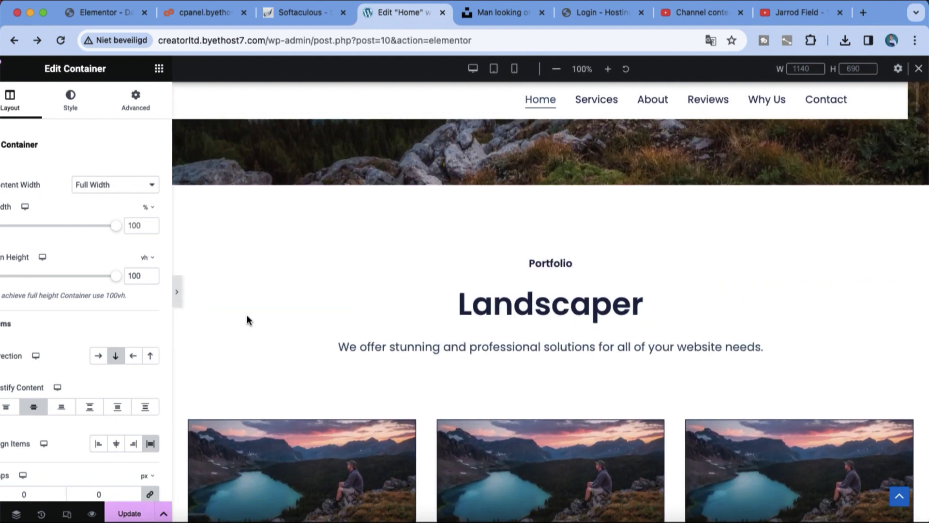
scroll(527, 246, down, 13)
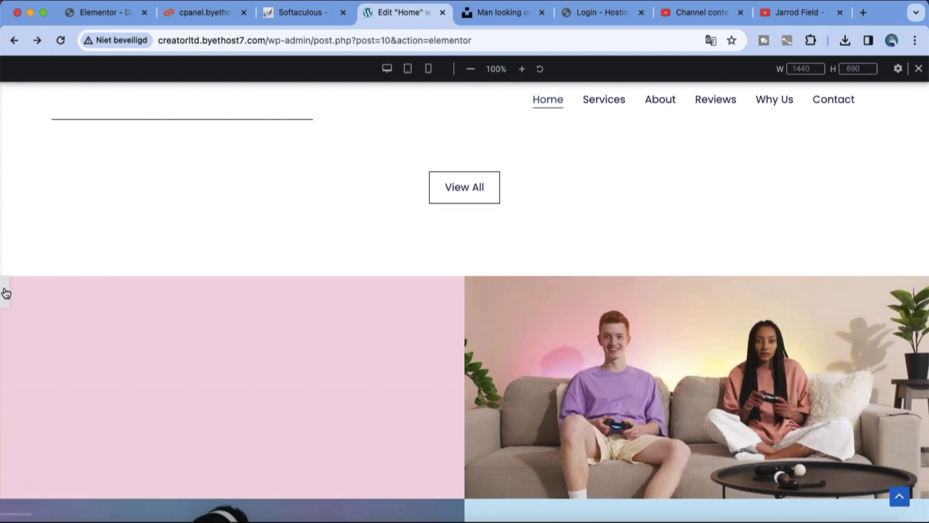
click(5, 290)
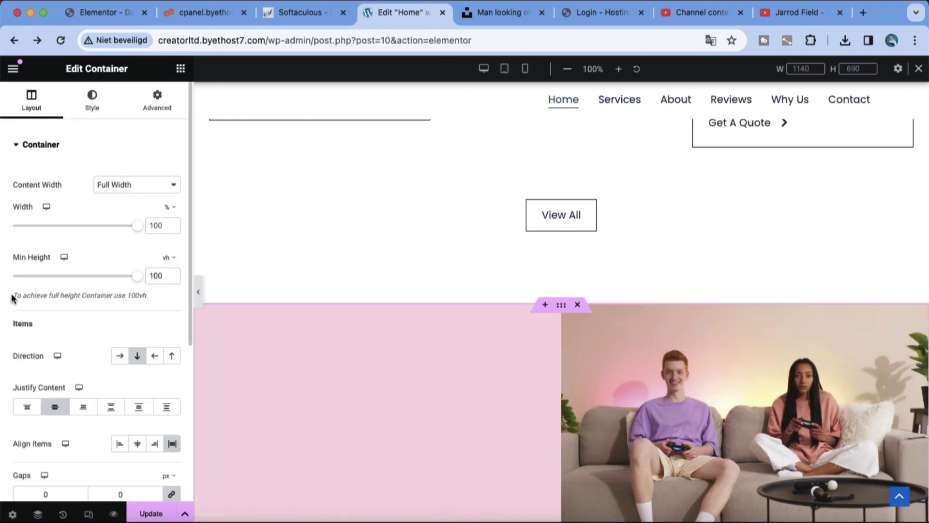
drag(561, 312, 552, 137)
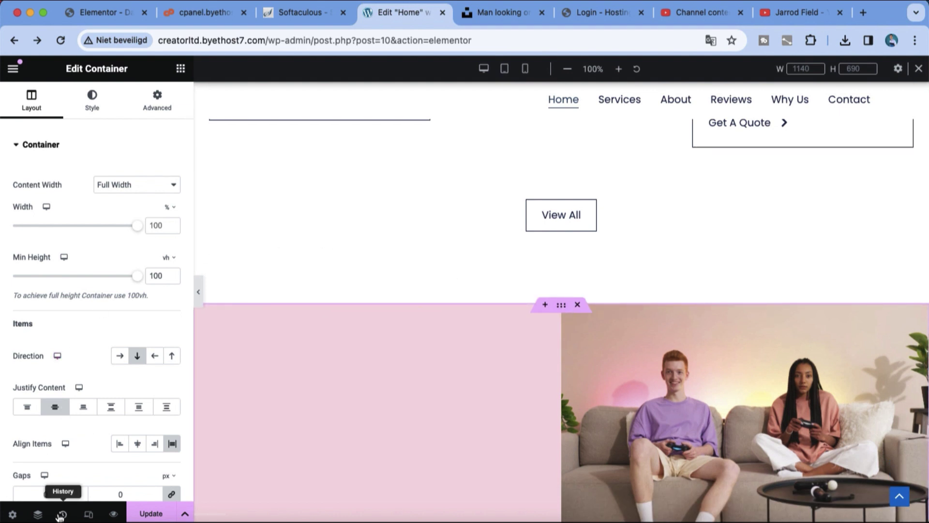
Step: Show the Navigator, Settings and History panels, then switch Responsive Mode off
click(38, 515)
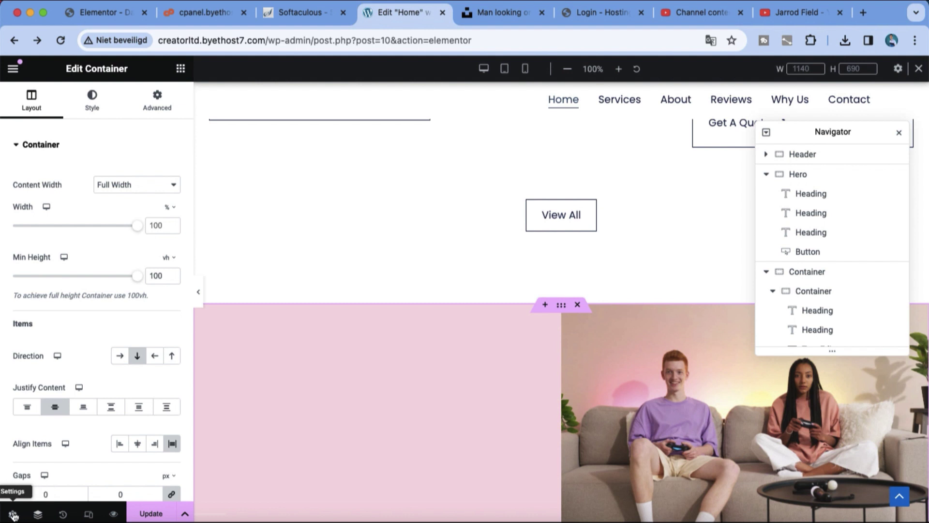
click(13, 515)
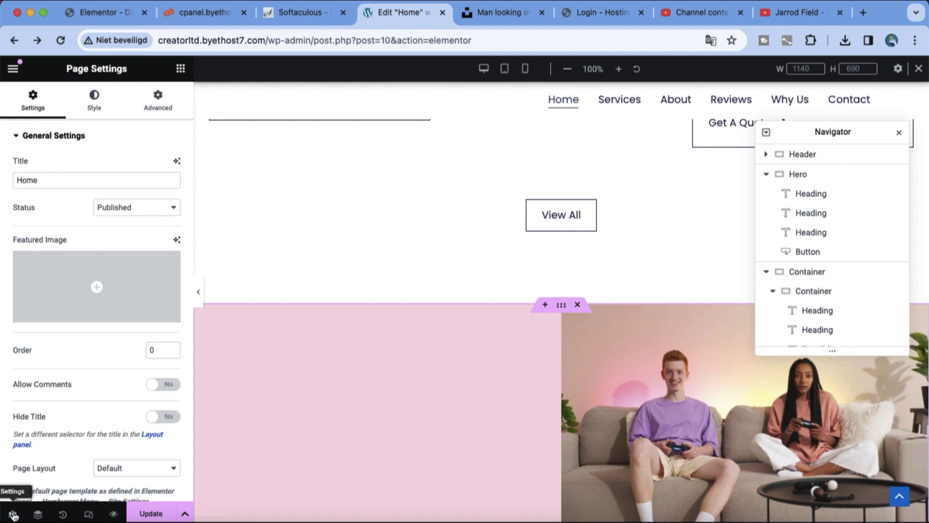
click(62, 515)
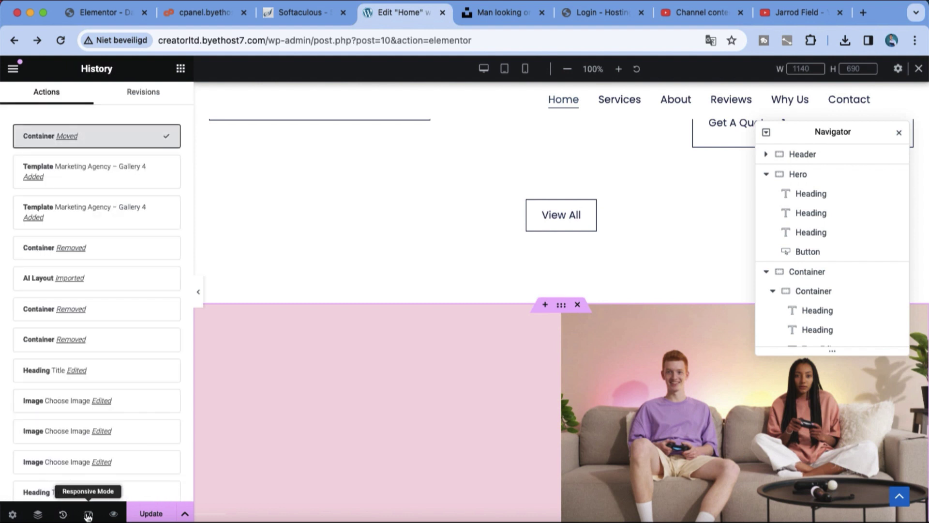
click(87, 515)
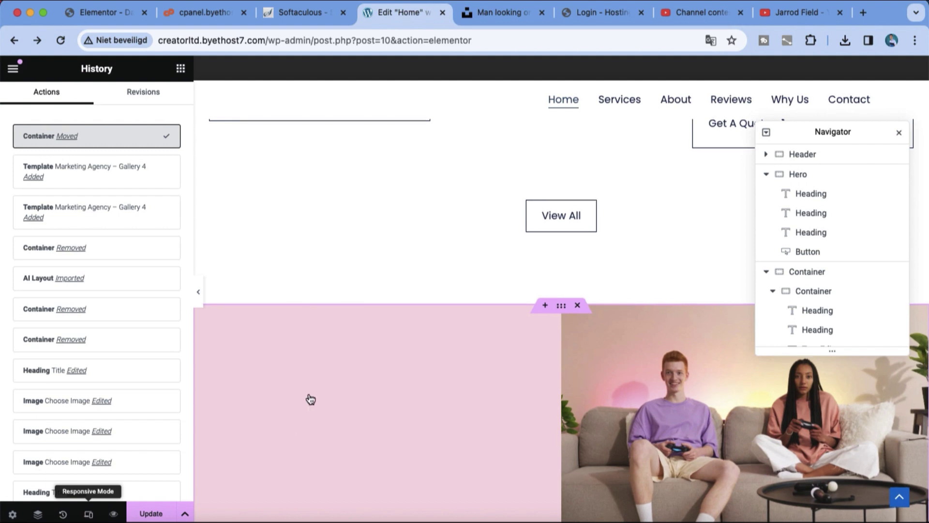
scroll(310, 399, up, 12)
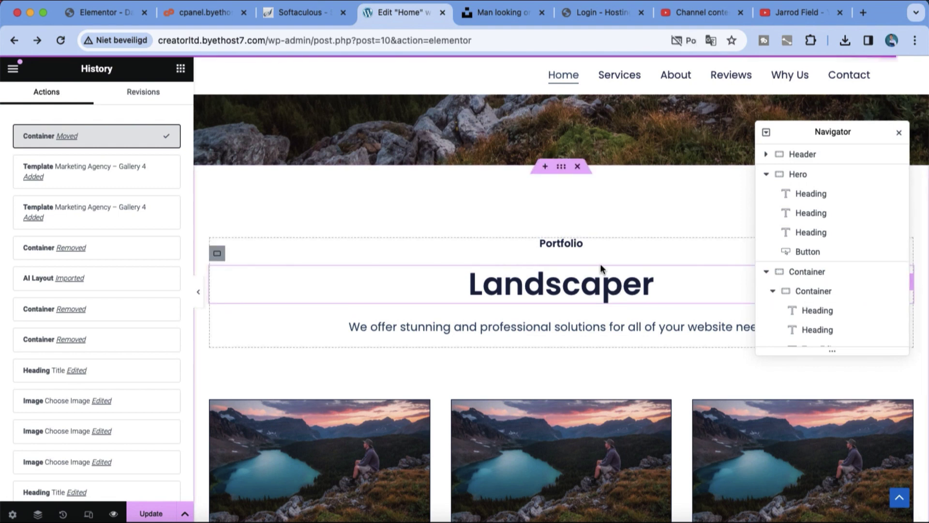
Step: Drag the Gallery container from below View All up to just under the hero
scroll(600, 269, down, 10)
scroll(540, 260, down, 3)
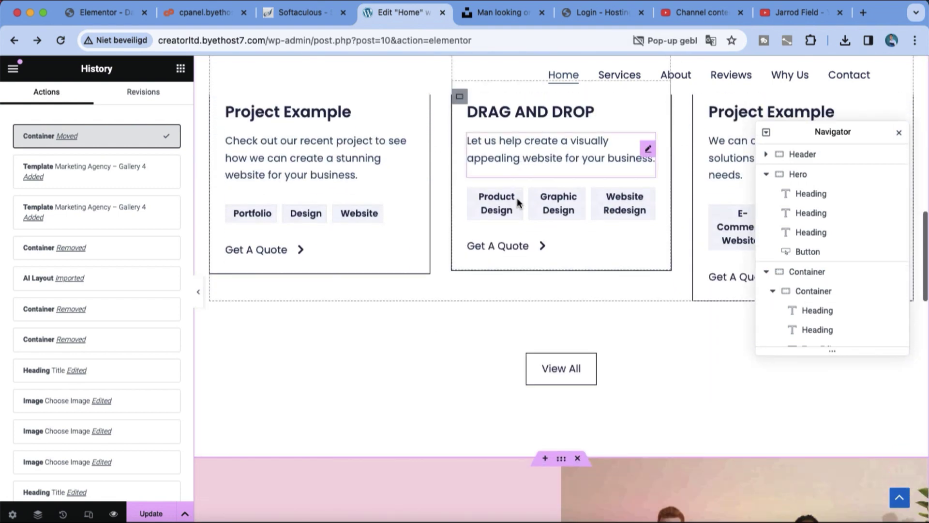
drag(561, 333, 577, 167)
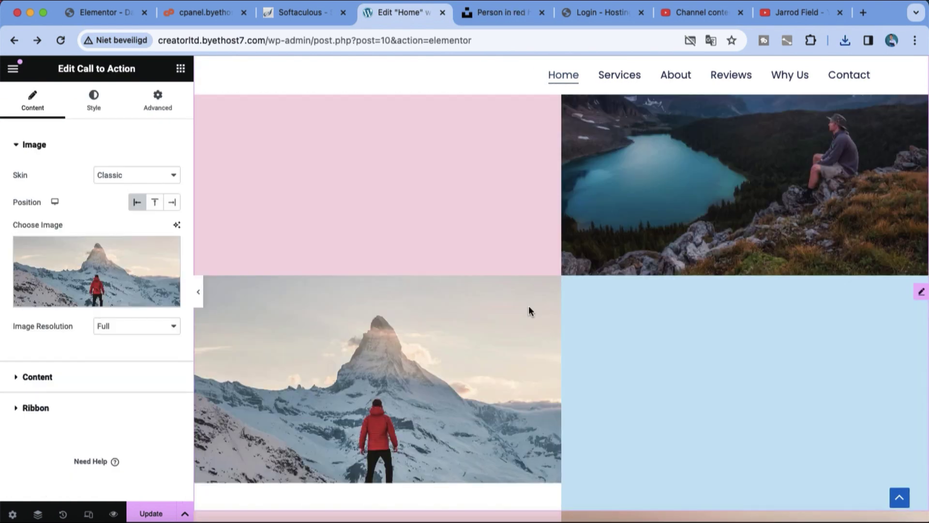
scroll(528, 310, up, 5)
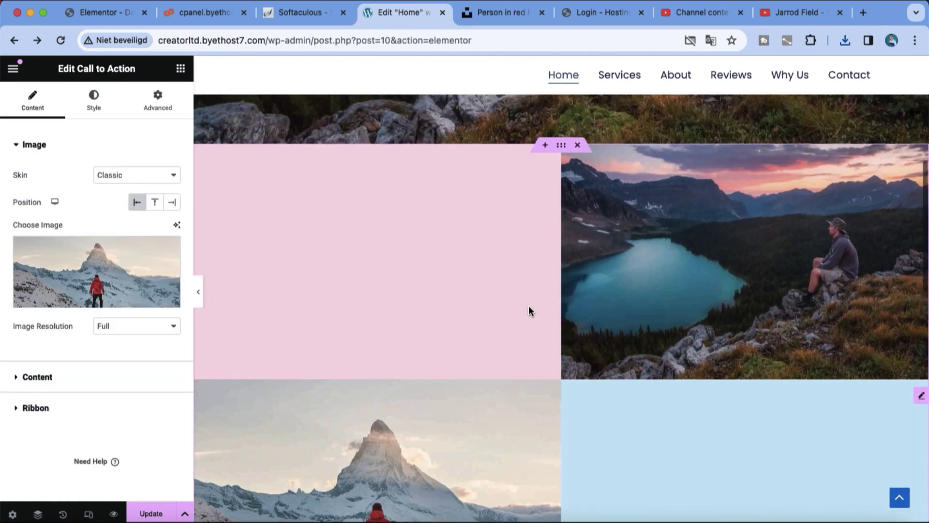
Step: Select the headphones Call to Action image and install the recommended image optimizer plugin
scroll(528, 310, down, 5)
scroll(528, 307, down, 5)
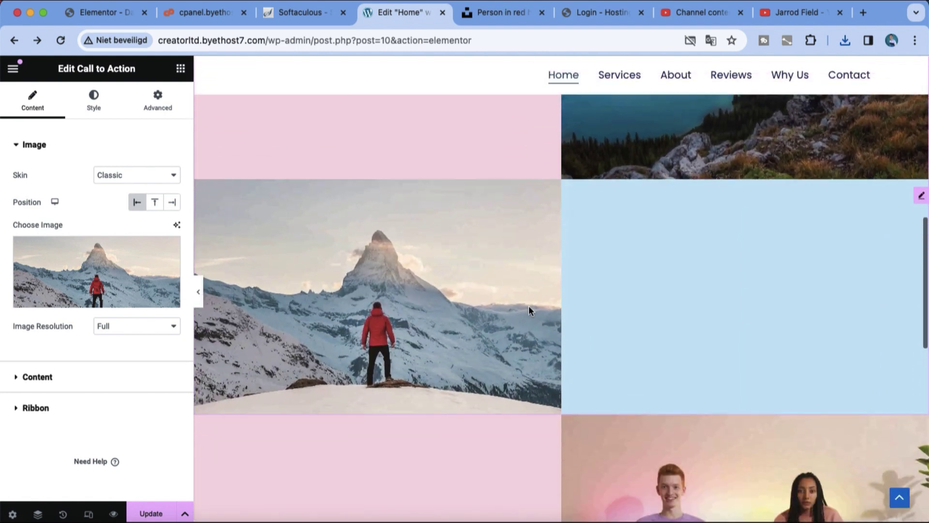
scroll(529, 311, down, 5)
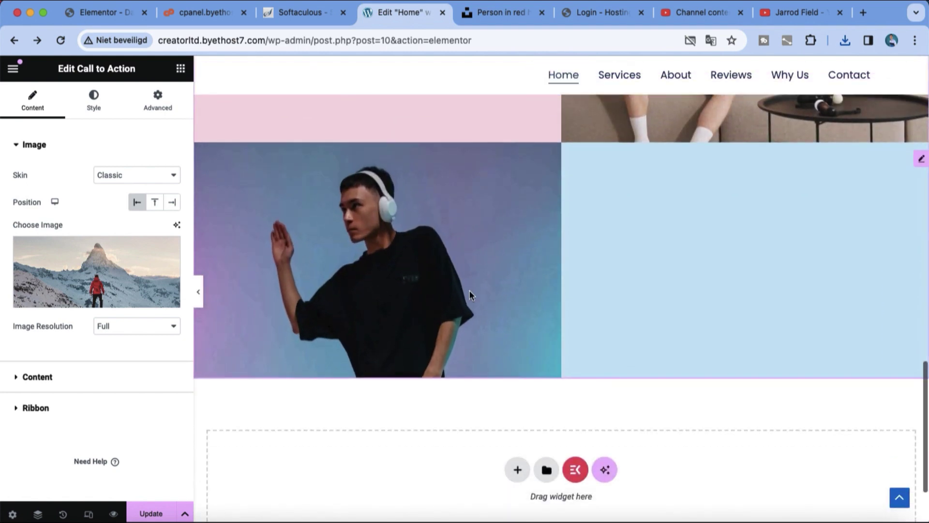
click(486, 257)
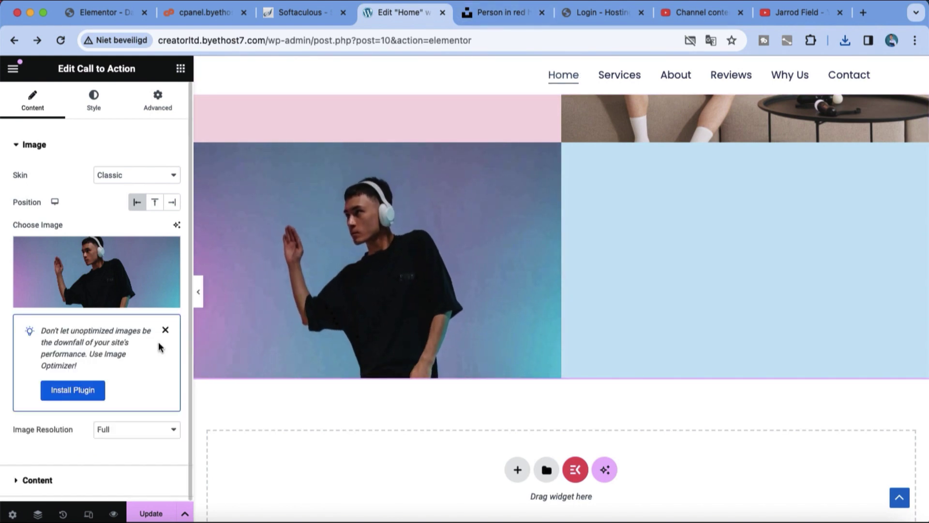
click(77, 393)
scroll(589, 472, up, 6)
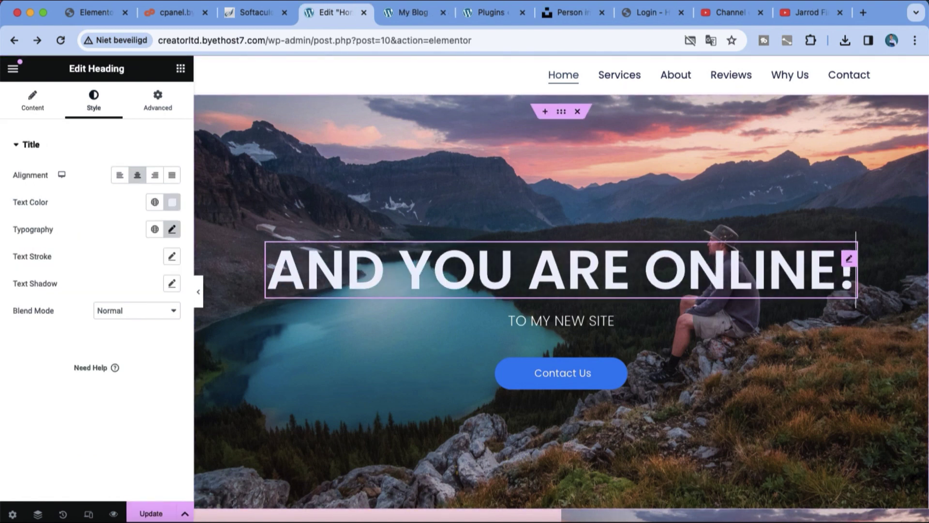
Step: Replace the hero heading 'AND YOU ARE ONLINE!' with 'ELEMENTOR'
key(BackSpace)
key(BackSpace)
key(BackSpace)
key(BackSpace)
key(BackSpace)
key(BackSpace)
key(BackSpace)
key(BackSpace)
key(BackSpace)
key(BackSpace)
key(BackSpace)
key(BackSpace)
key(BackSpace)
key(BackSpace)
key(BackSpace)
key(BackSpace)
key(BackSpace)
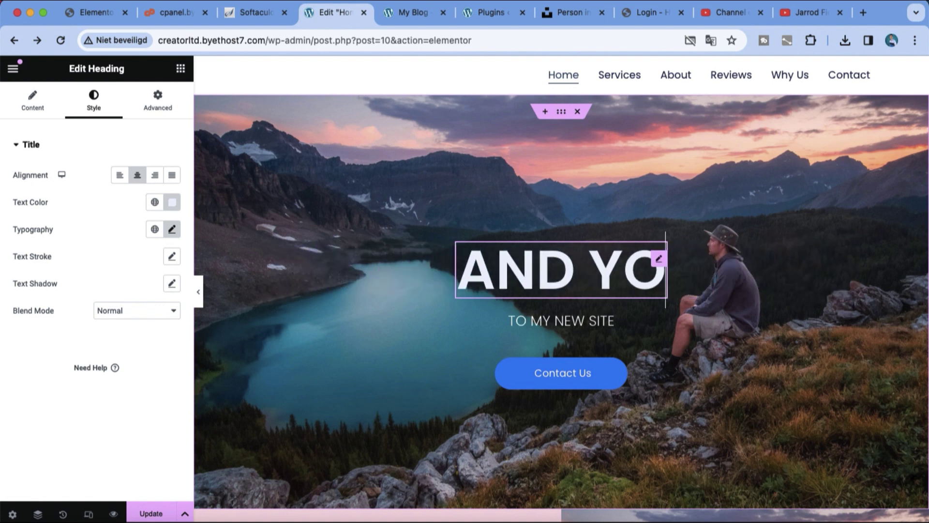
key(BackSpace)
key(BackSpace)
text(ELEMENTOR)
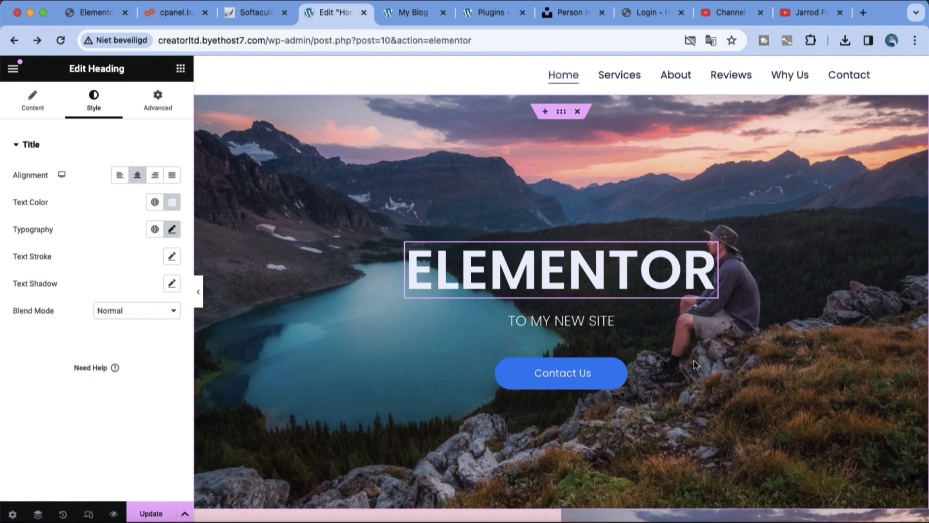
Step: Select the lower Call to Action widget for editing
scroll(747, 320, down, 3)
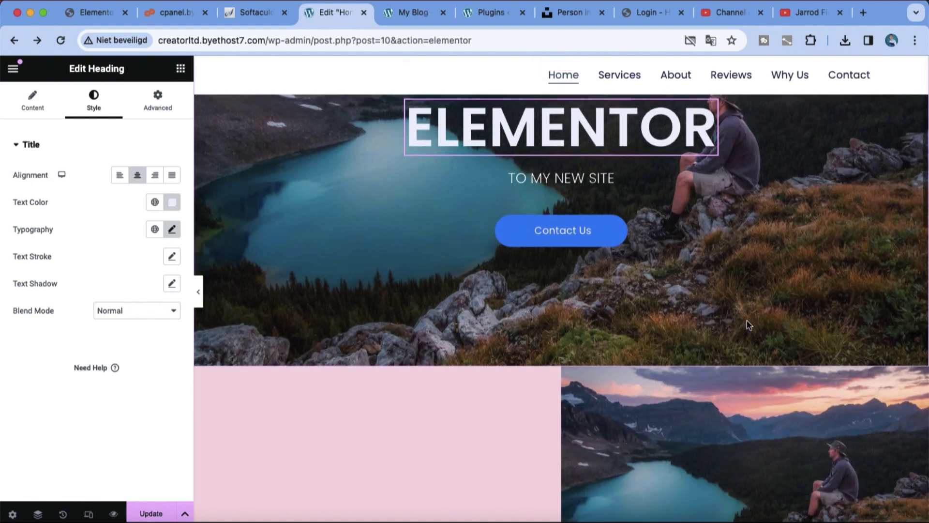
click(661, 445)
scroll(661, 444, down, 20)
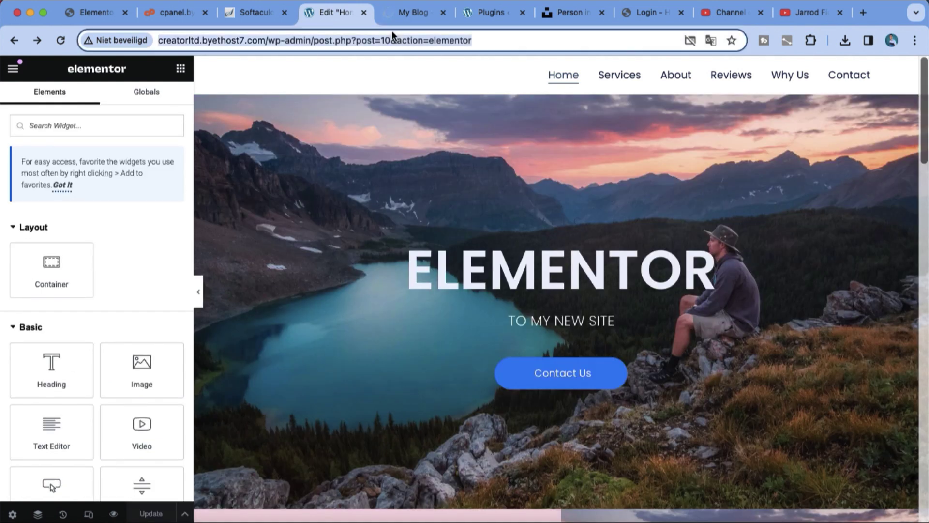
Step: Preview the home page in a new tab and scroll past the ELEMENTOR hero into the photo sections
click(393, 19)
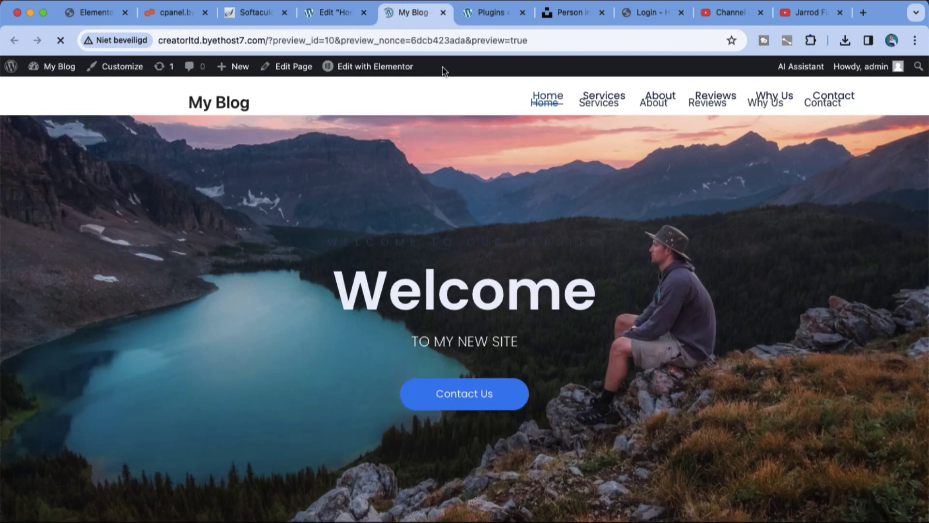
scroll(565, 181, down, 7)
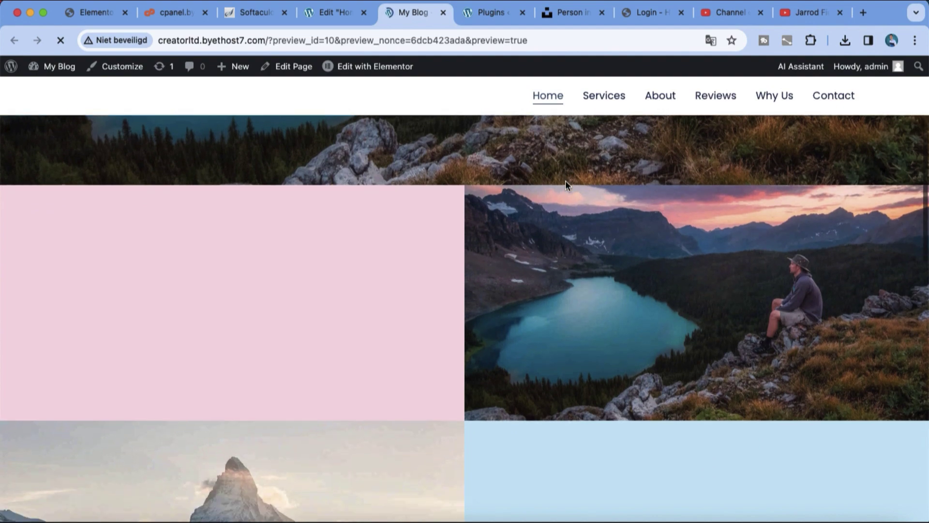
scroll(566, 180, down, 3)
drag(926, 242, 927, 107)
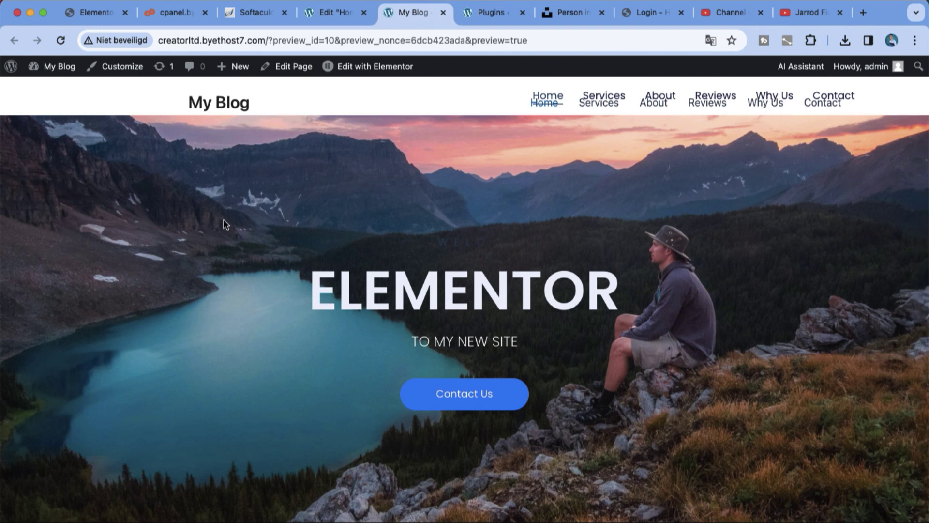